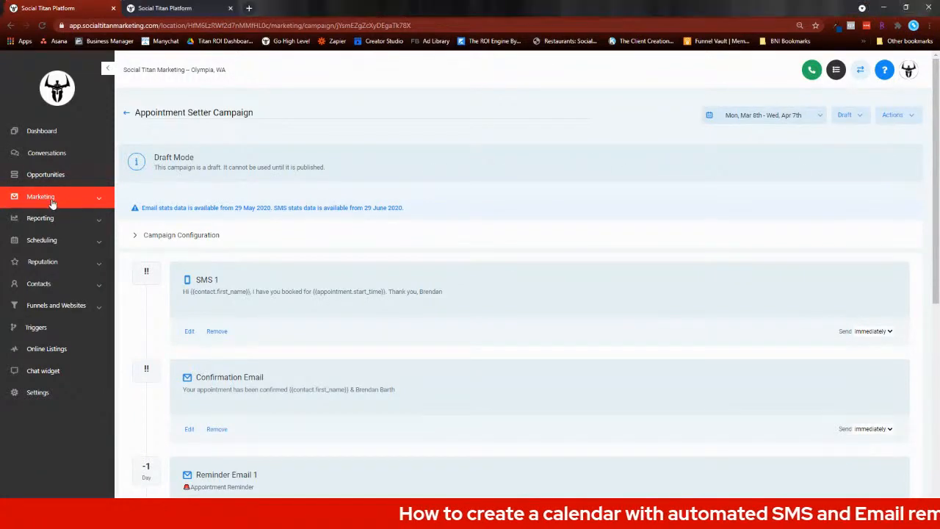
Step: Expand the Marketing section and open the Campaign Configuration settings of the Appointment Setter Campaign
left_click(20, 199)
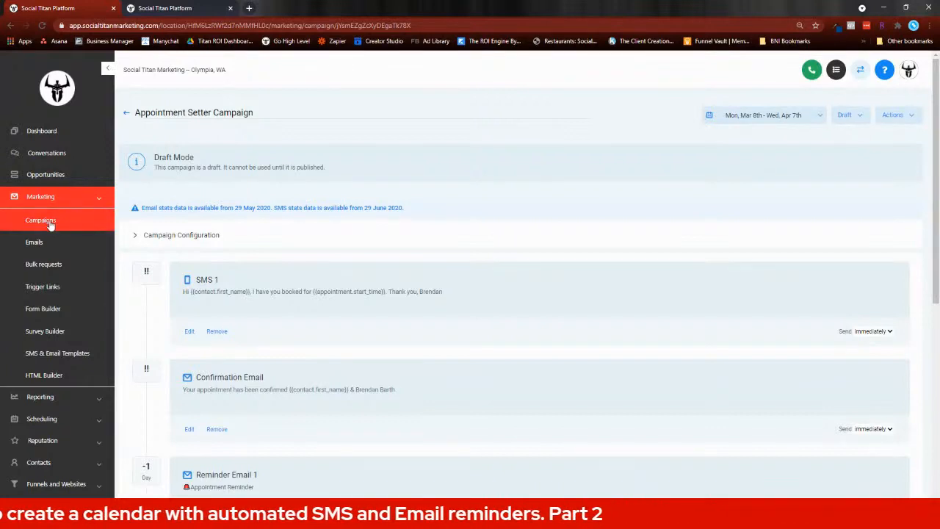
scroll(267, 301, "down", 1)
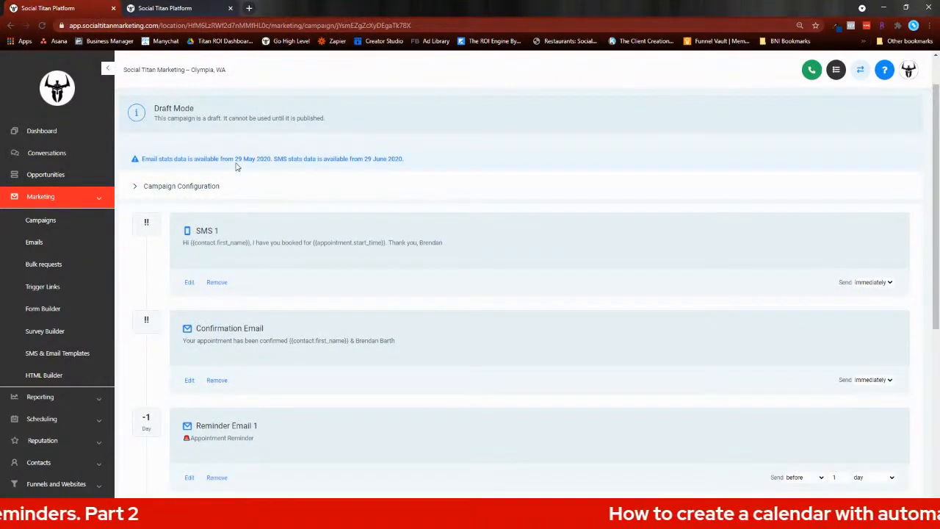
left_click(184, 185)
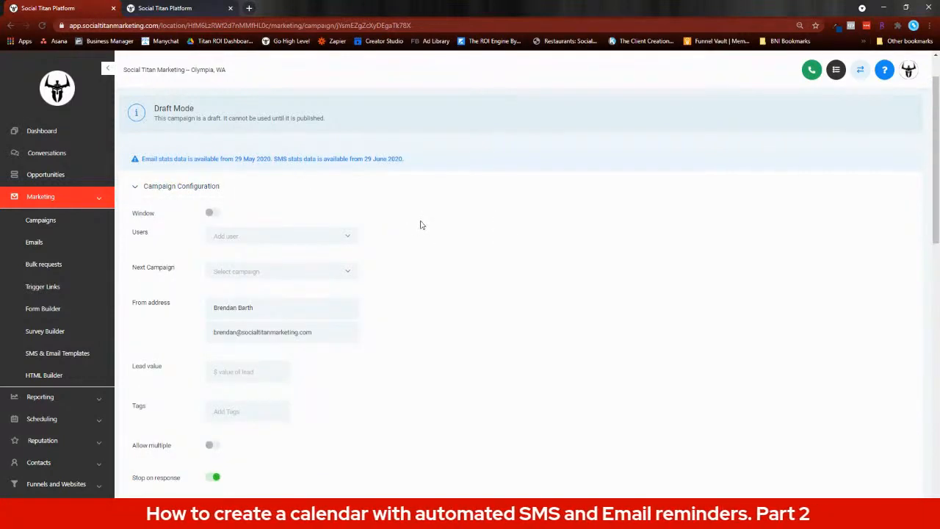
scroll(412, 220, "down", 2)
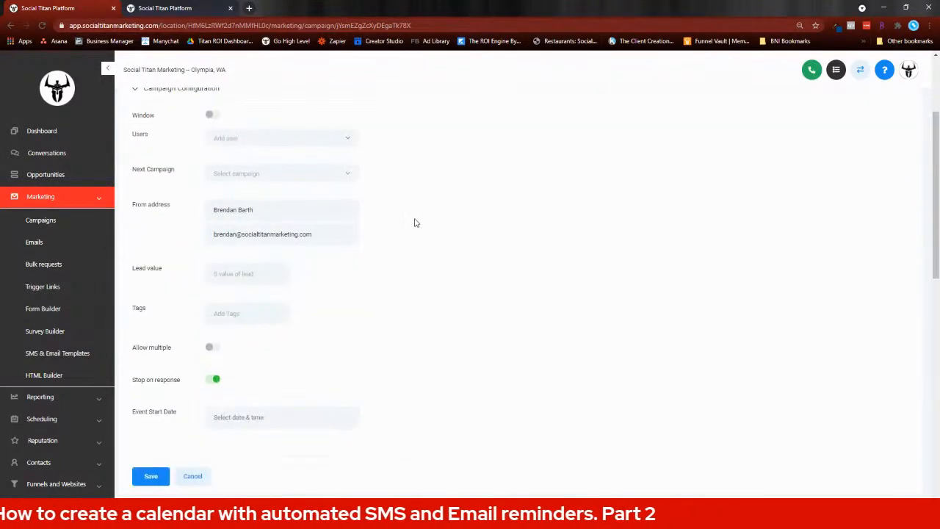
scroll(293, 202, "up", 1)
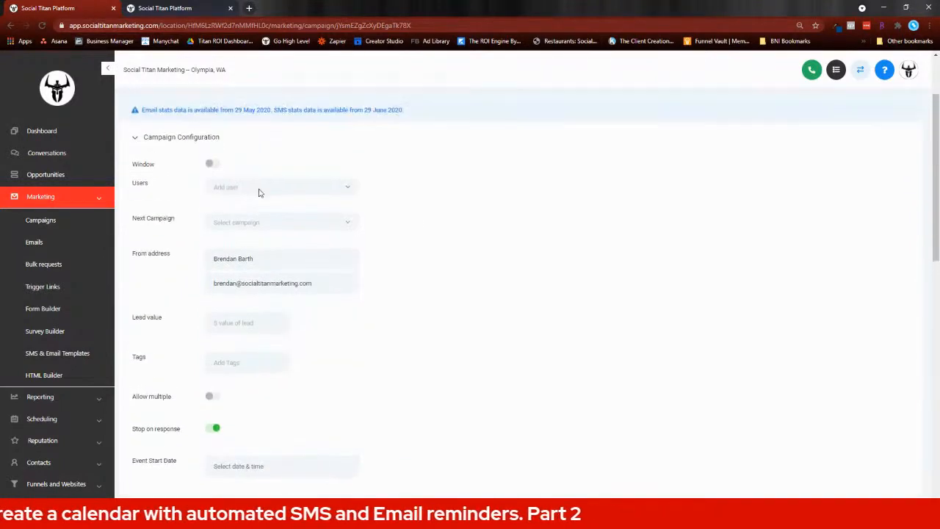
Step: Examine the campaign's sending window options and the choices for Users and Next Campaign without assigning any
left_click(213, 164)
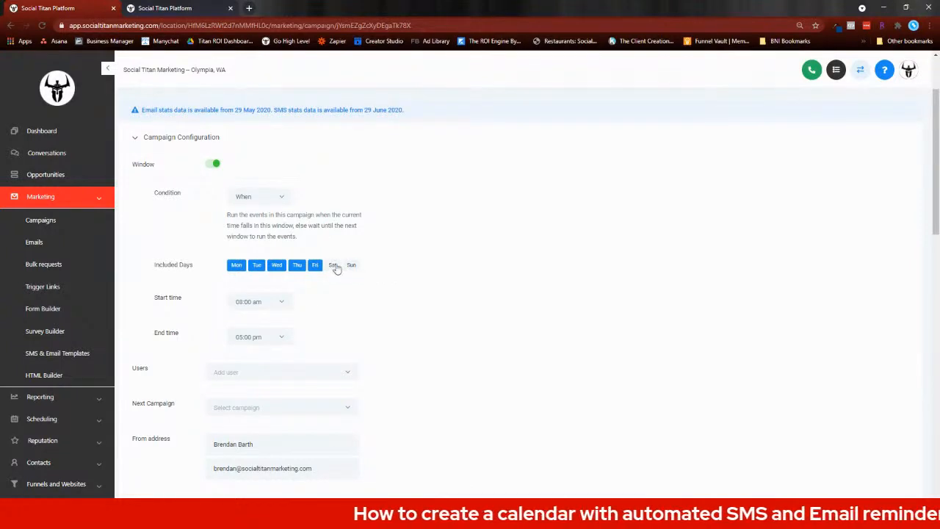
left_click(212, 166)
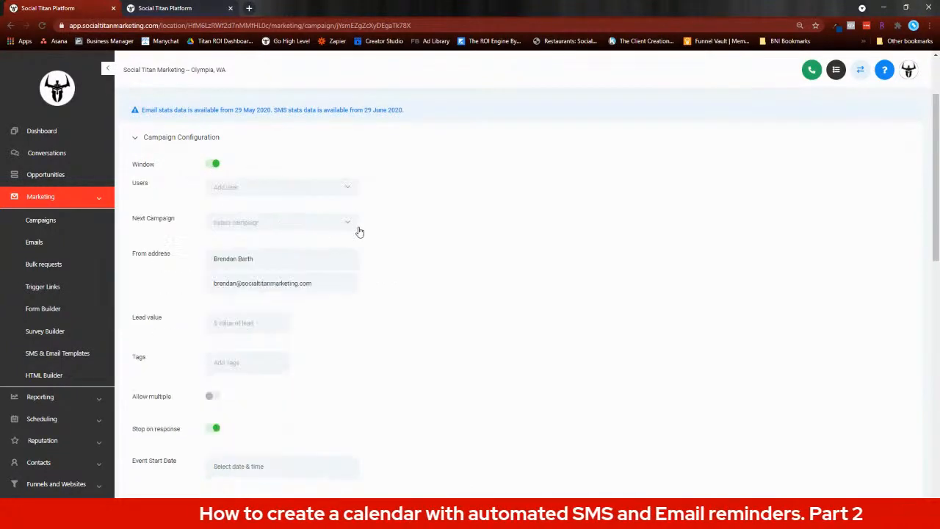
left_click(322, 195)
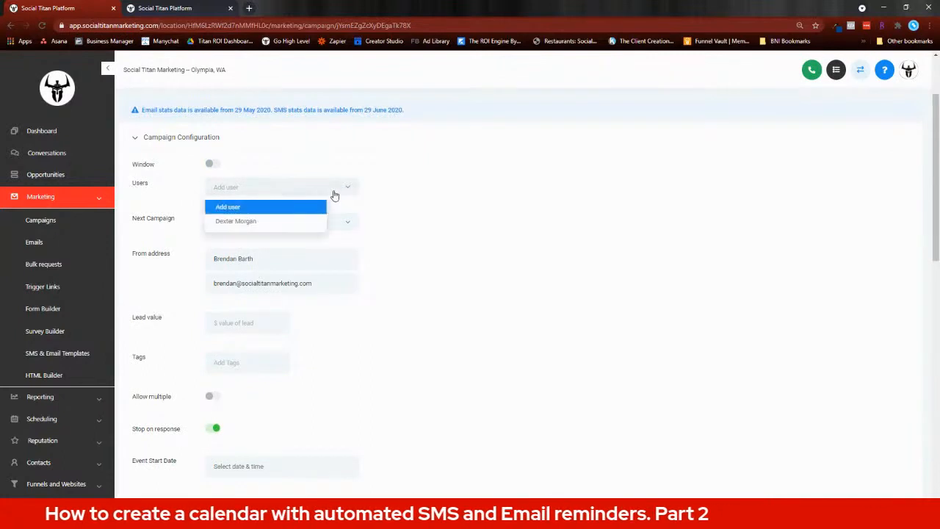
left_click(258, 192)
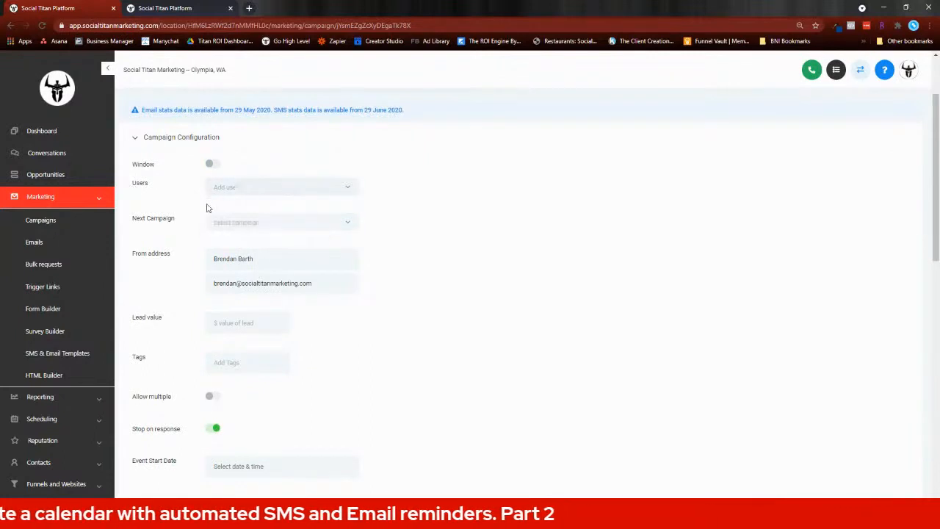
scroll(382, 210, "down", 1)
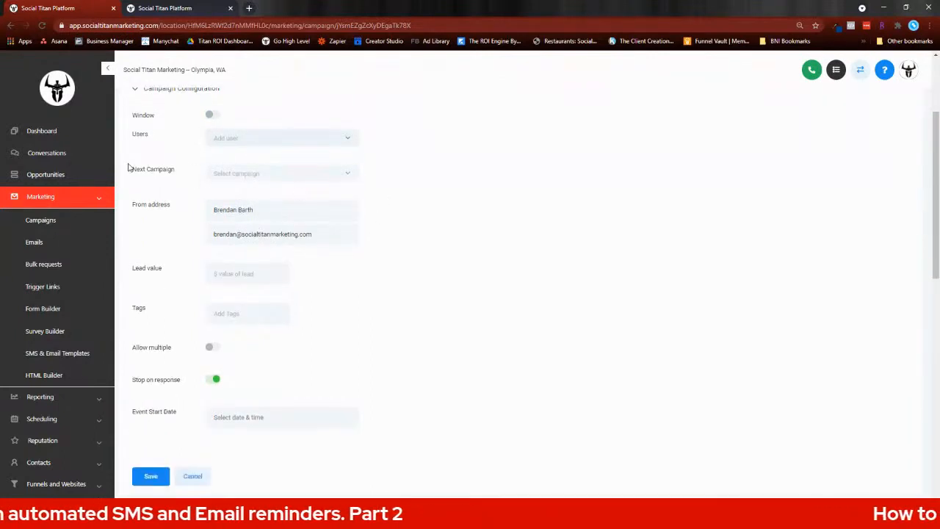
left_click(319, 174)
left_click(319, 175)
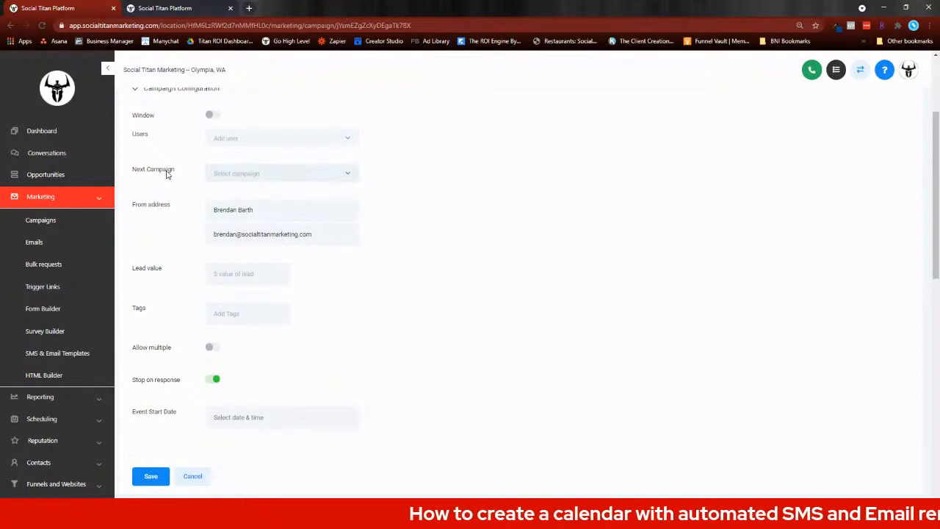
Step: Review the campaign's sender address, lead value, tags, response handling and event start date settings
scroll(447, 199, "down", 1)
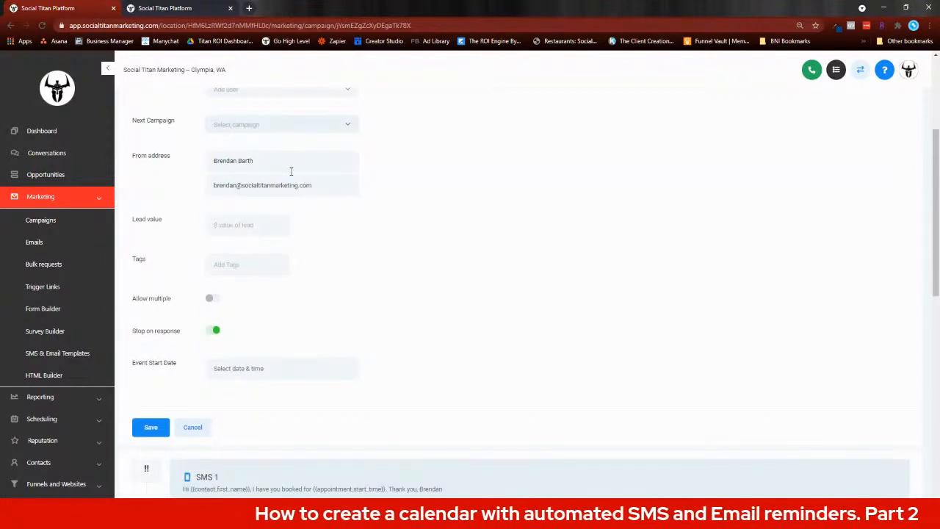
scroll(140, 180, "down", 1)
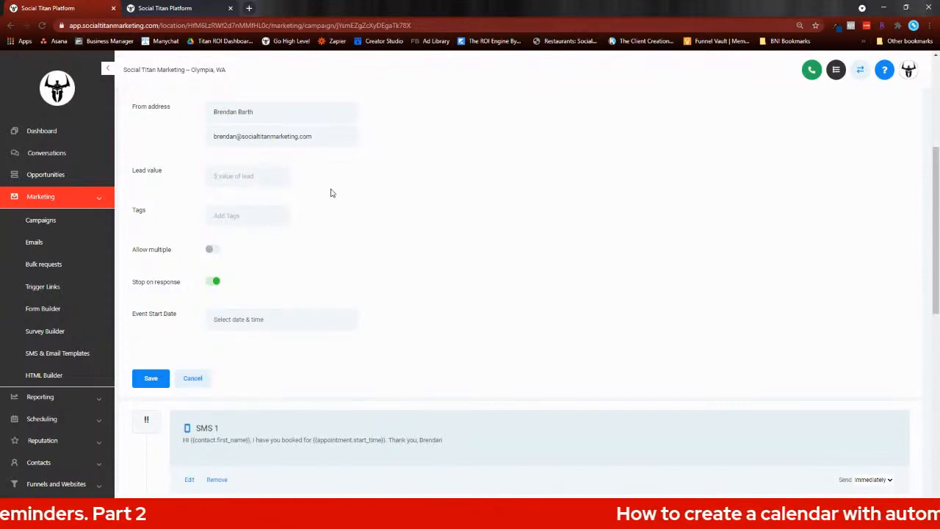
scroll(328, 194, "down", 1)
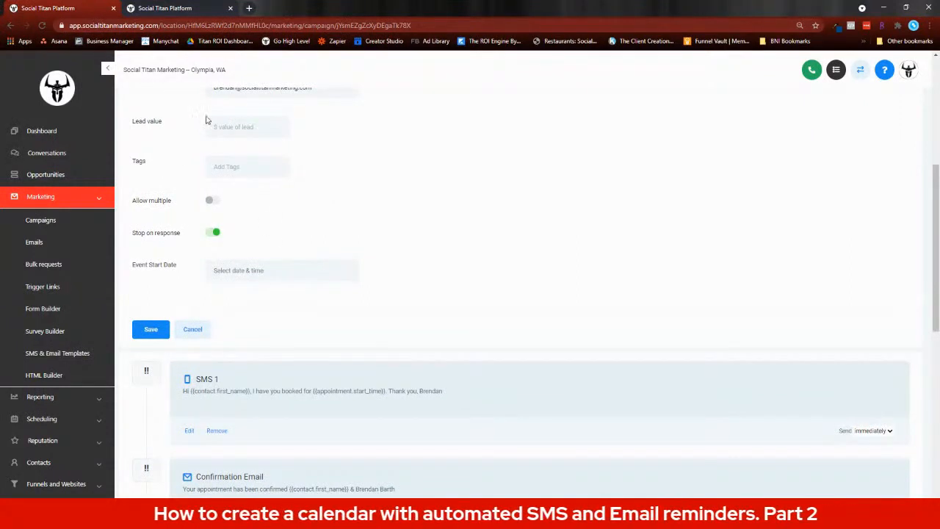
scroll(259, 176, "up", 3)
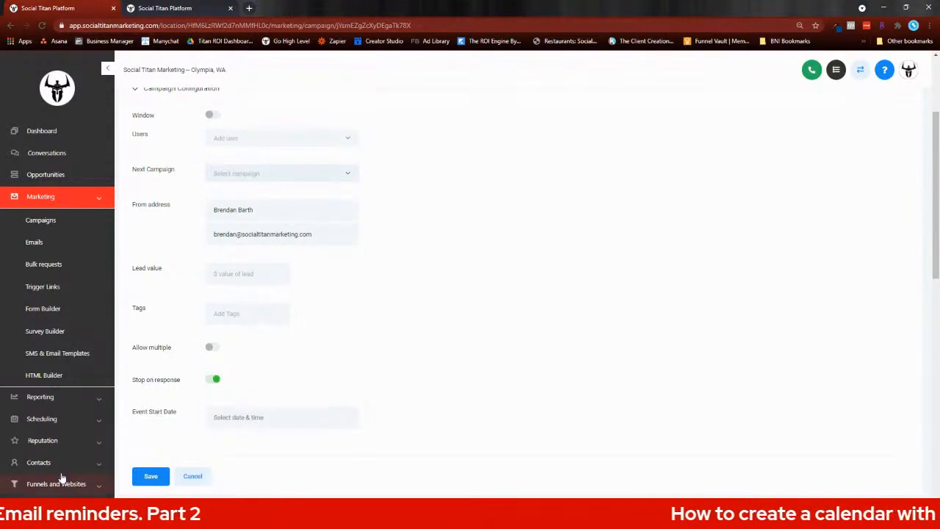
scroll(44, 470, "down", 1)
scroll(245, 357, "up", 1)
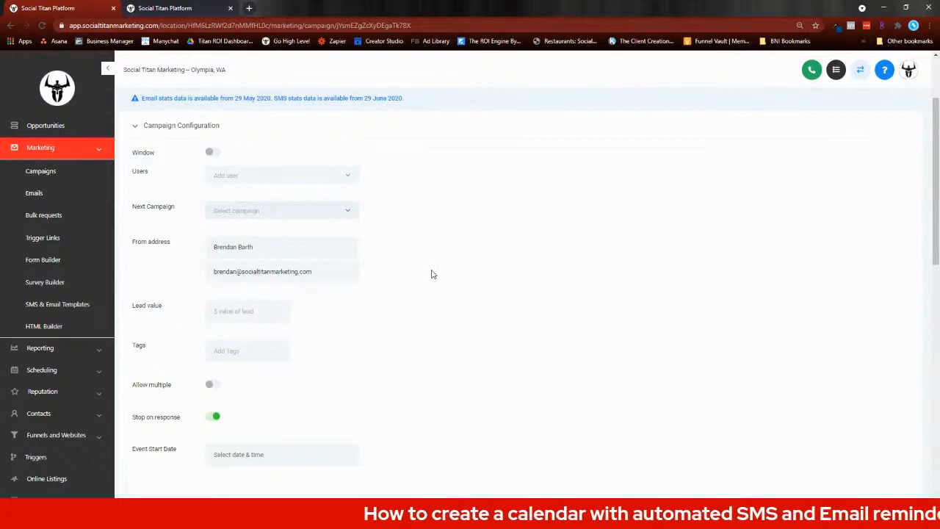
scroll(432, 272, "down", 4)
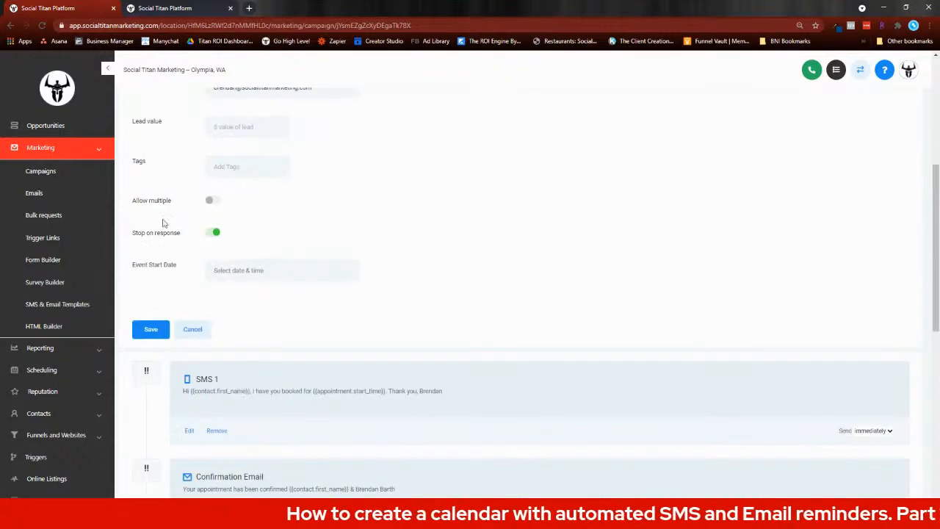
Step: Turn off Stop on response with Allow multiple left off, and close the campaign configuration
left_click(213, 202)
left_click(213, 202)
left_click(215, 233)
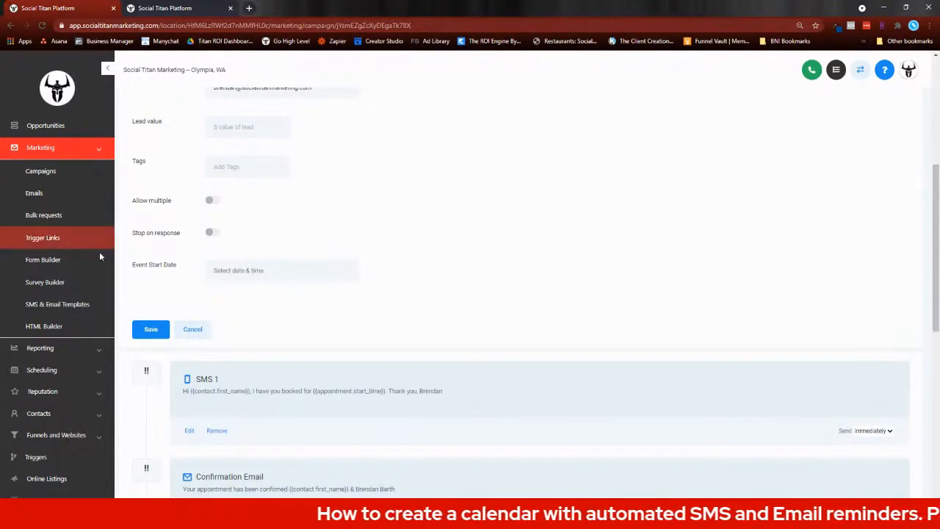
scroll(316, 168, "down", 3)
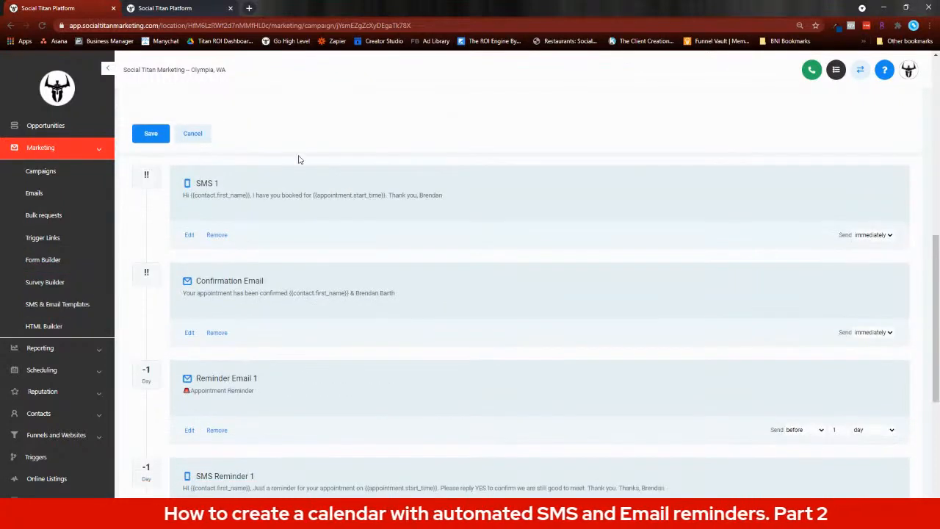
scroll(221, 294, "up", 3)
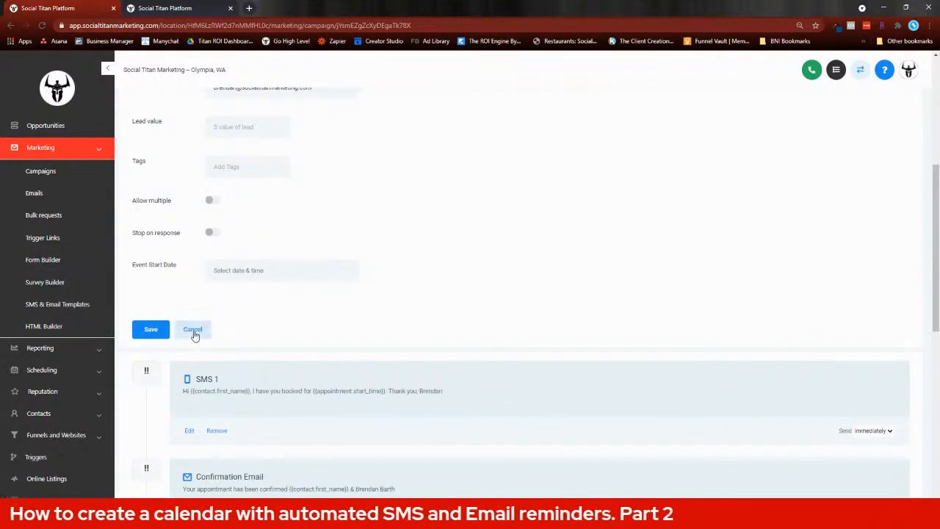
scroll(320, 229, "down", 5)
scroll(297, 240, "up", 2)
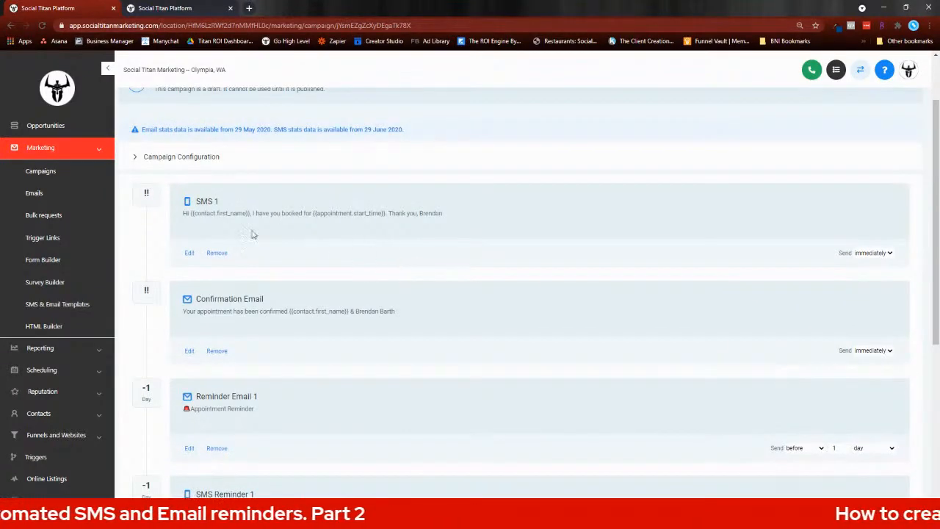
Step: Look over the campaign's event sequence and inspect the message text of SMS 1, closing it without edits
scroll(201, 227, "down", 1)
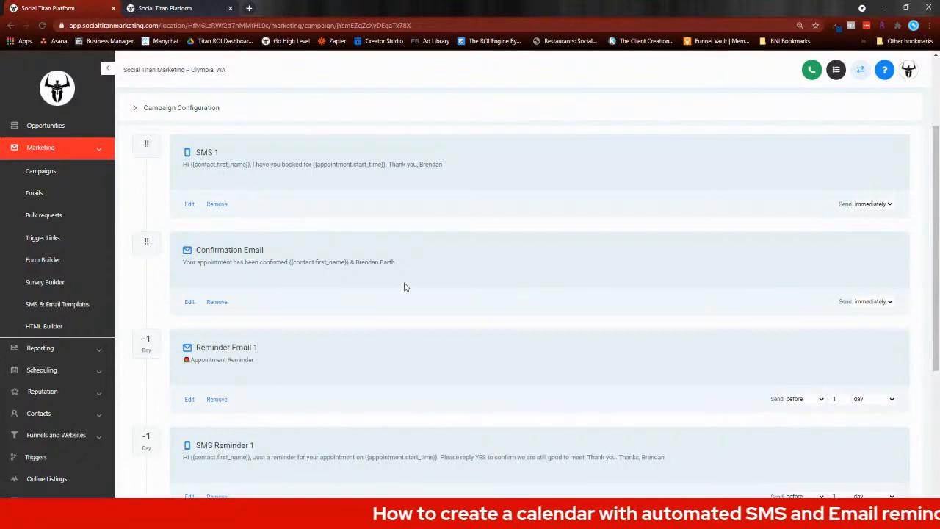
scroll(405, 286, "down", 1)
scroll(286, 278, "up", 1)
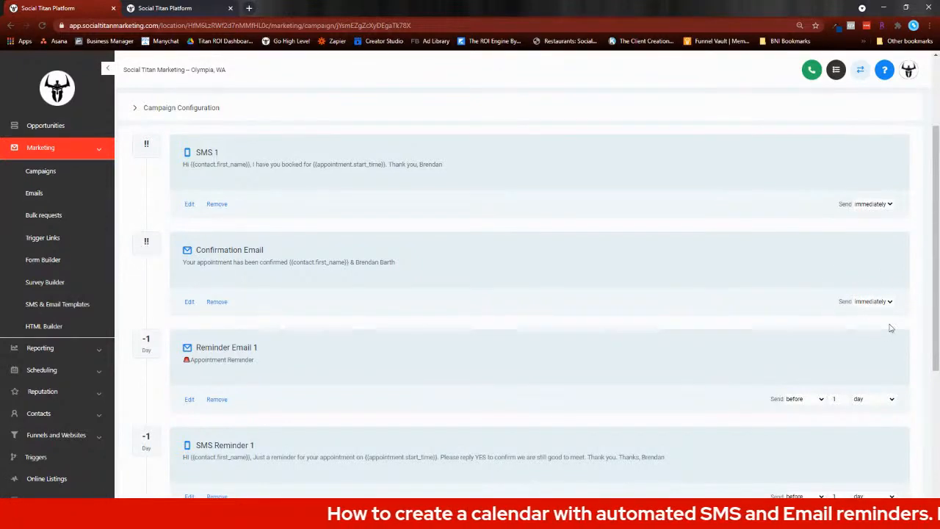
left_click(190, 205)
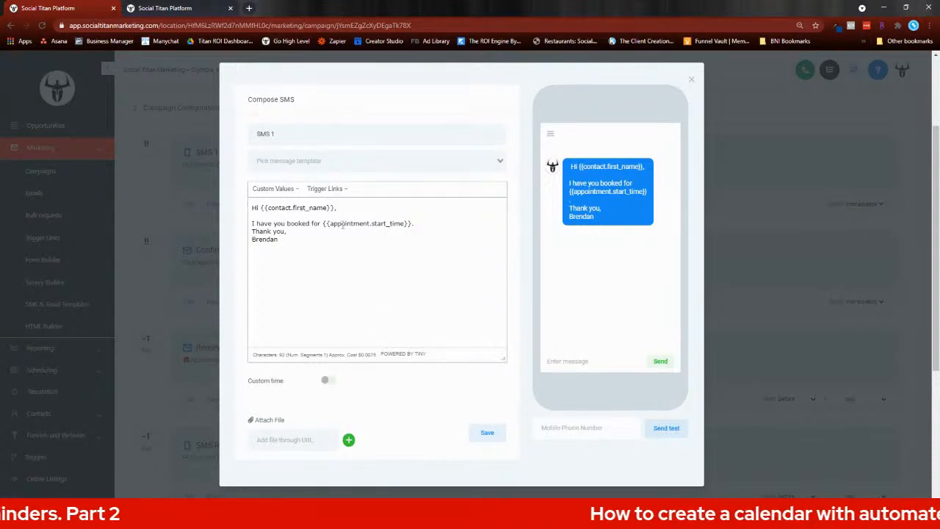
left_click(750, 157)
Step: Inspect the Confirmation Email's body and the contact first-name placeholder in its subject, closing it without edits
left_click(367, 324)
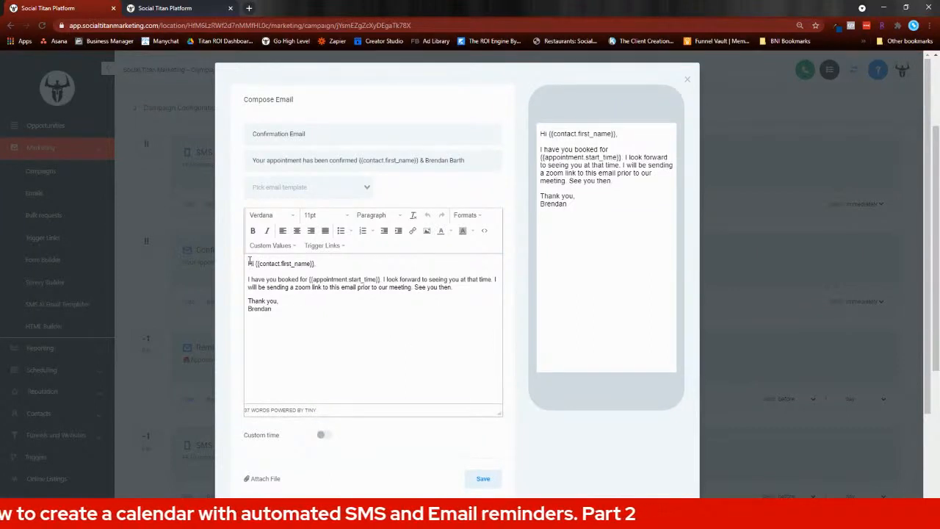
scroll(321, 266, "down", 1)
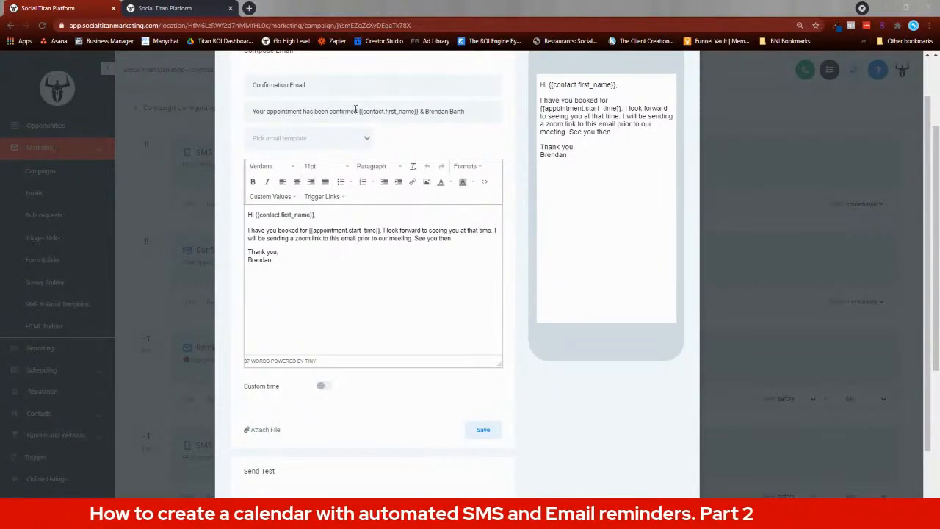
left_click_drag(359, 111, 422, 111)
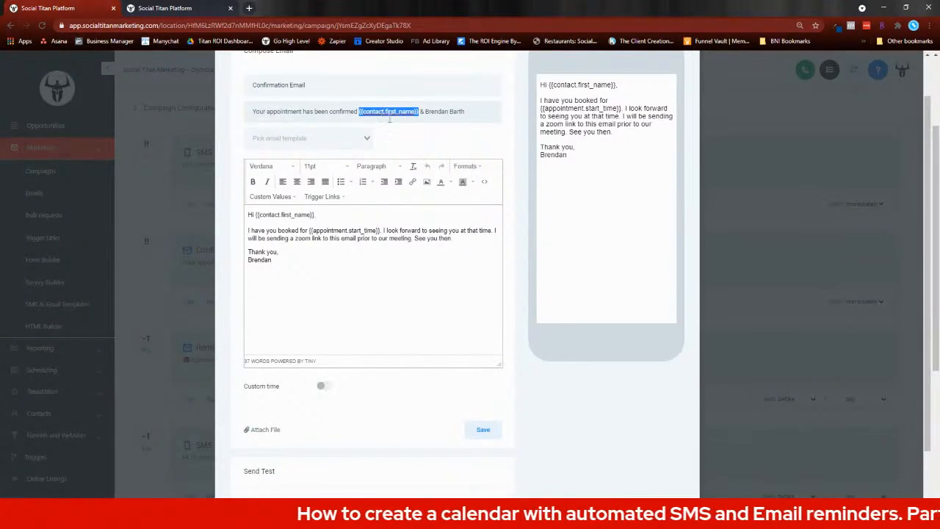
left_click(745, 233)
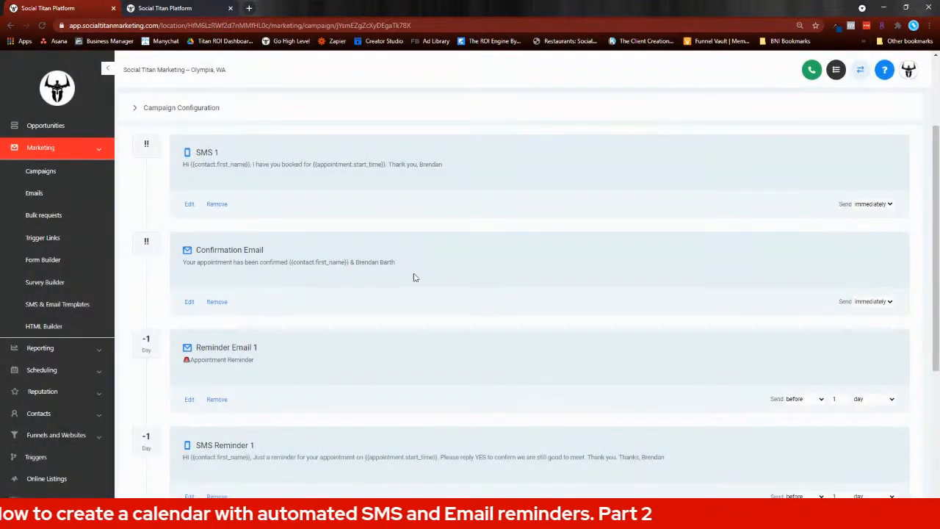
Step: Examine the timing of the campaign's reminder events and the message text of SMS Reminder 1, closing it without edits
scroll(311, 219, "down", 3)
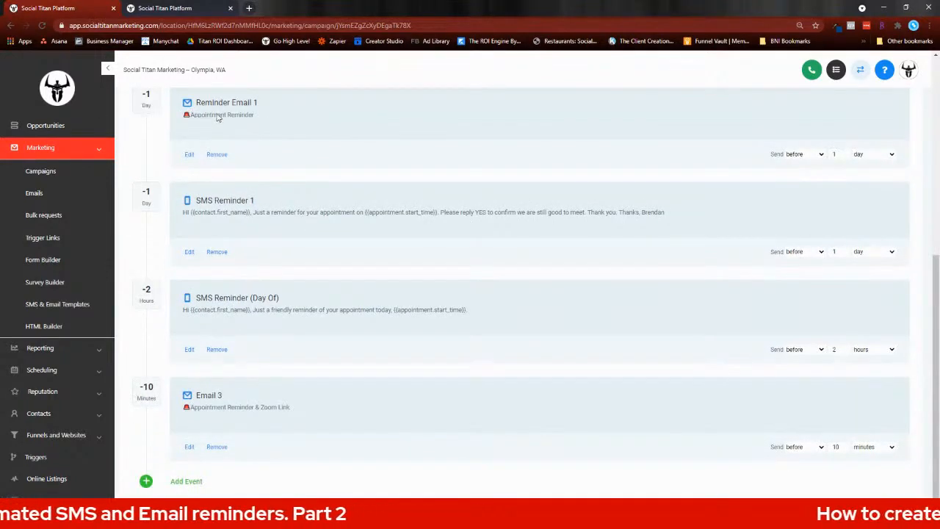
scroll(248, 147, "down", 1)
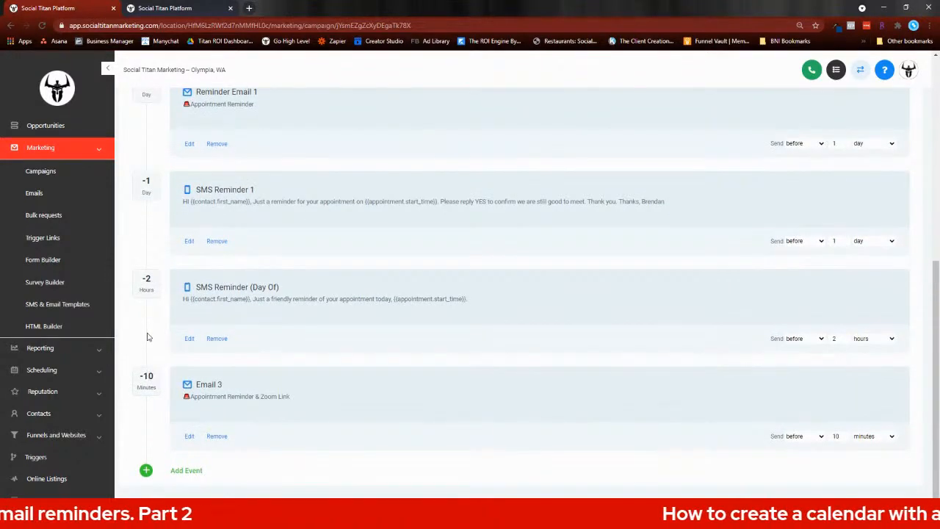
scroll(340, 166, "up", 3)
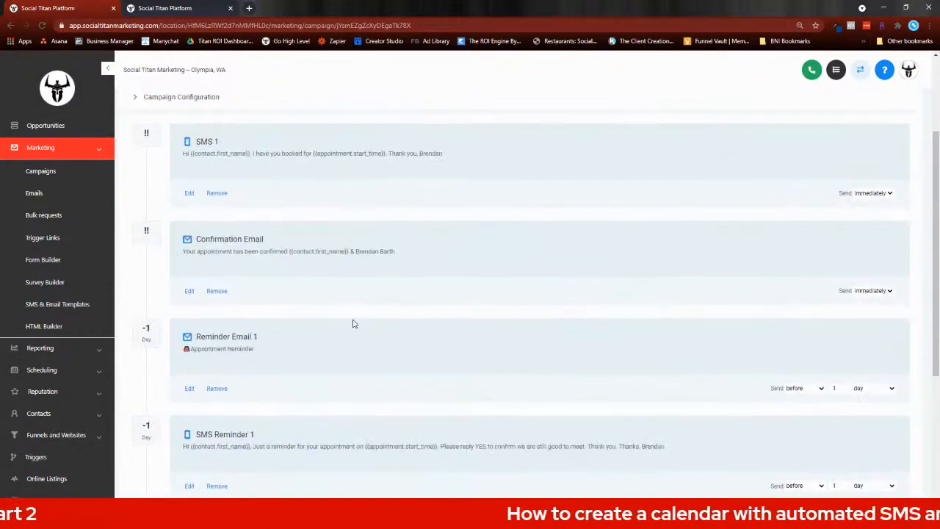
scroll(352, 323, "down", 1)
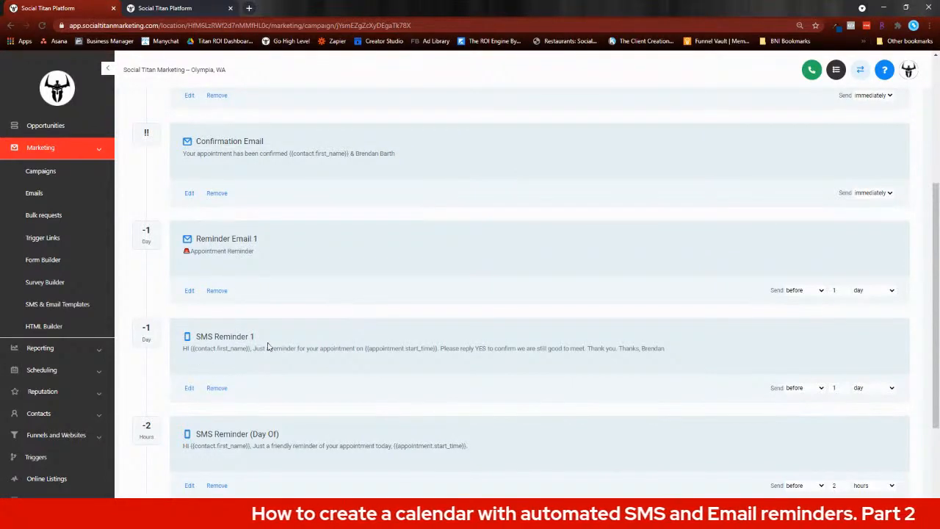
left_click(189, 389)
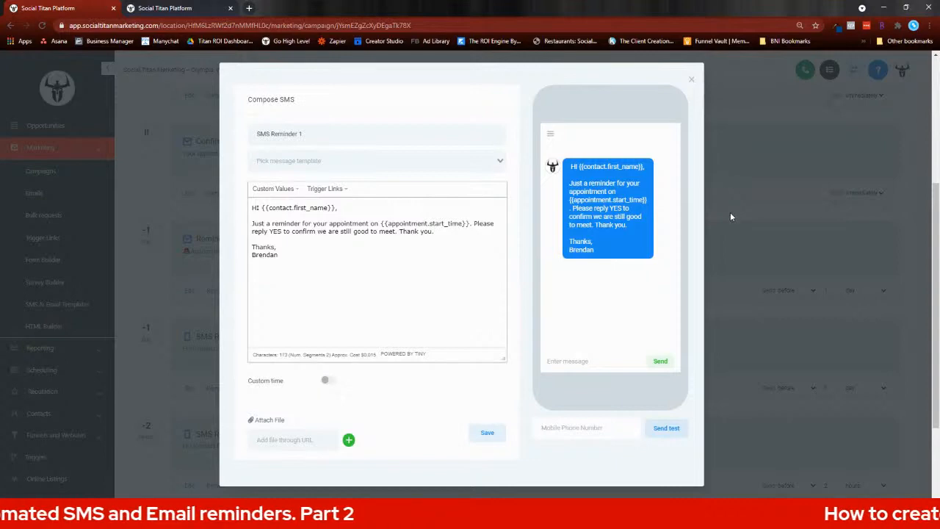
left_click(787, 230)
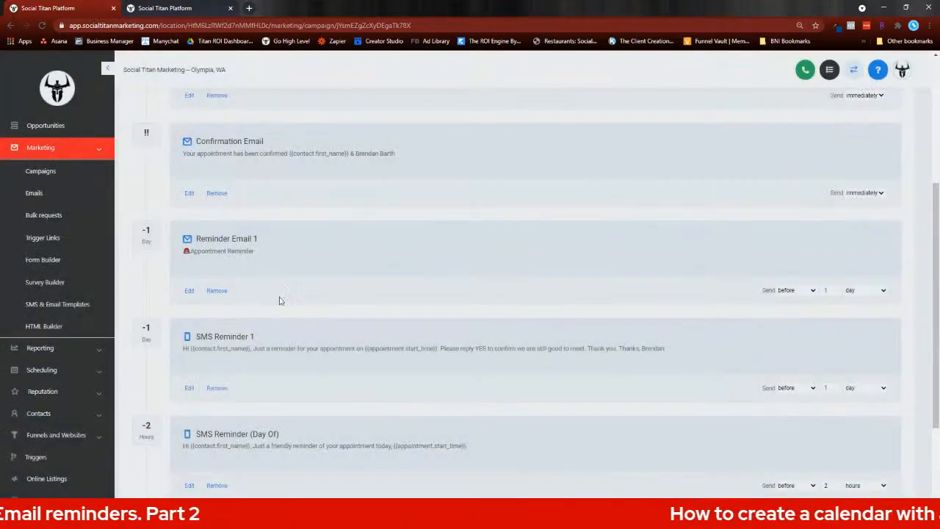
scroll(265, 305, "down", 2)
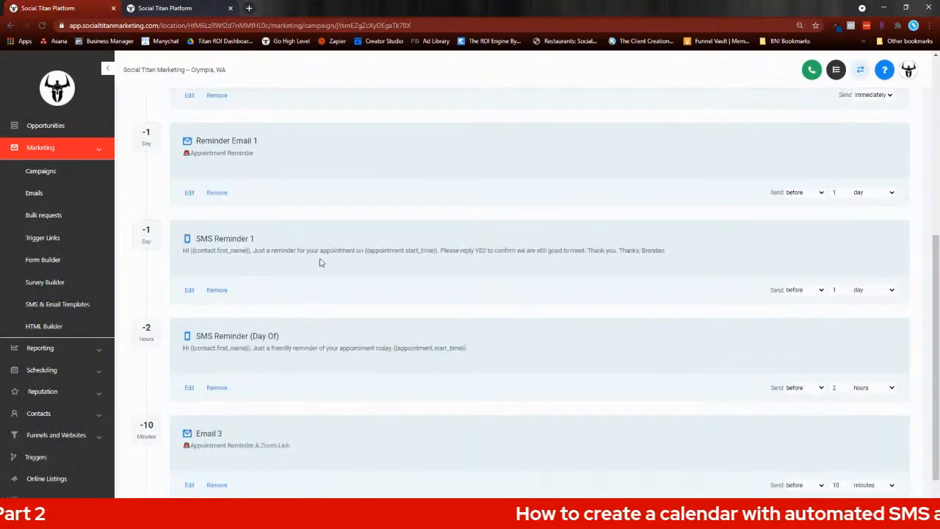
Step: Inspect Email 3's reminder text and its booked demo Zoom link placeholder without making edits
scroll(316, 266, "down", 1)
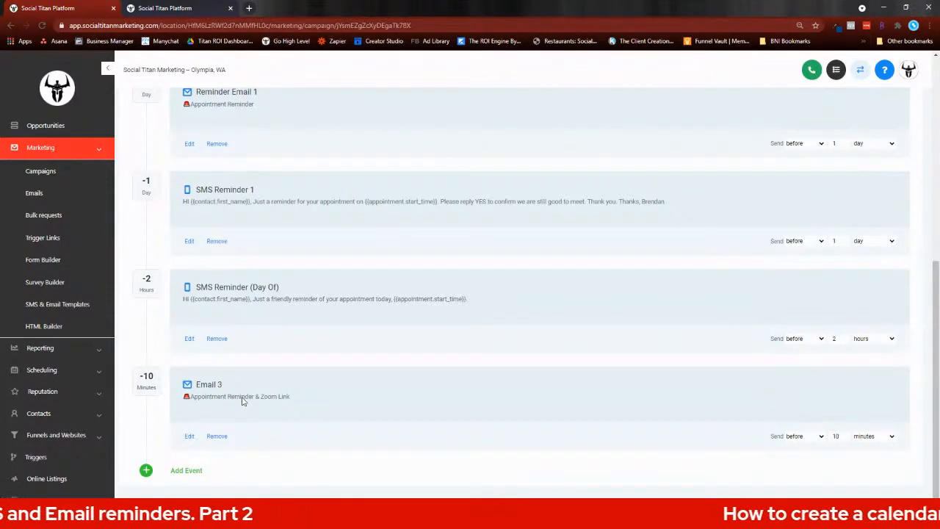
left_click(189, 436)
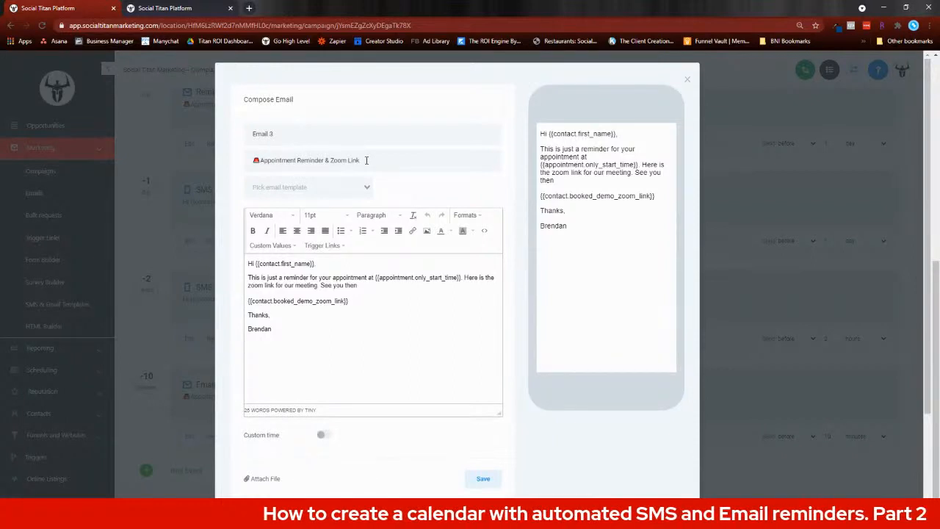
double_click(301, 301)
left_click(371, 311)
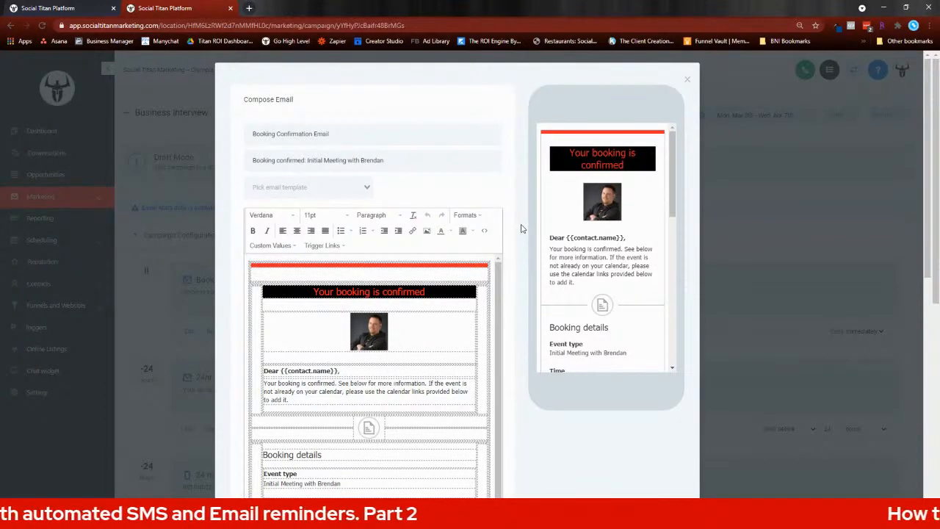
Step: Examine the Booking Confirmation Email's layout in the Business Interview campaign, from booking details and conferencing information to calendar links and contact placeholders
scroll(522, 228, "down", 3)
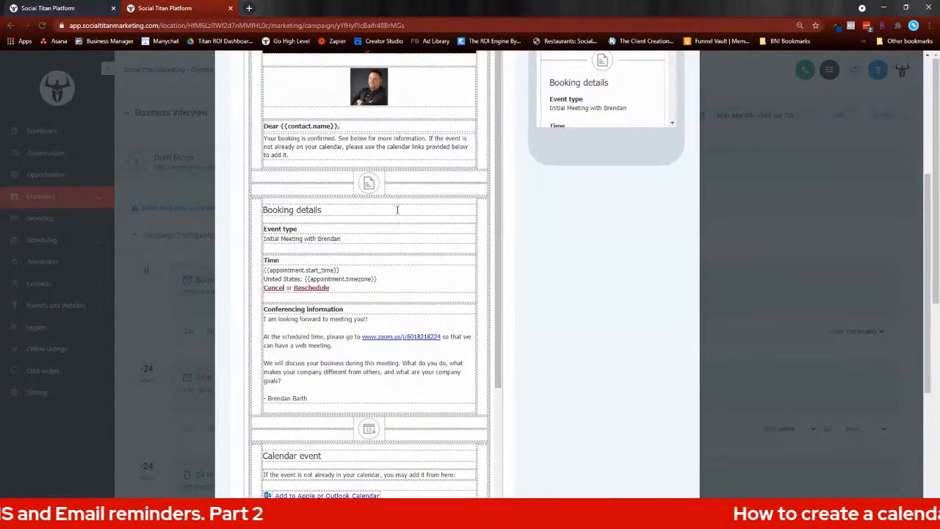
scroll(417, 244, "down", 5)
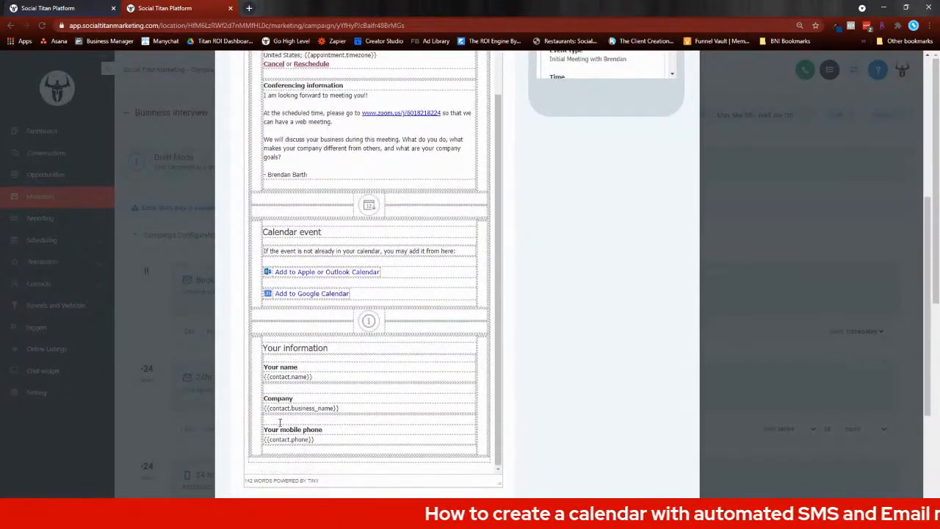
scroll(396, 353, "up", 3)
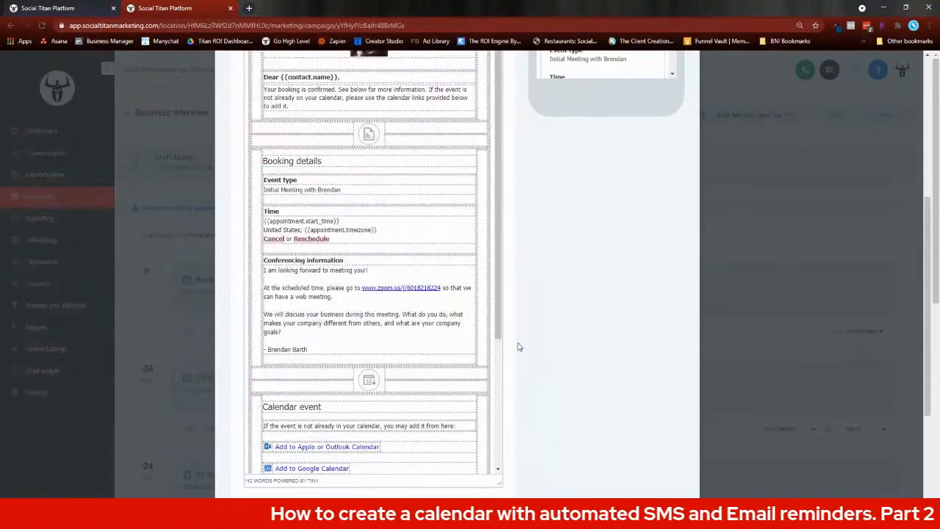
scroll(527, 343, "up", 2)
scroll(523, 345, "up", 1)
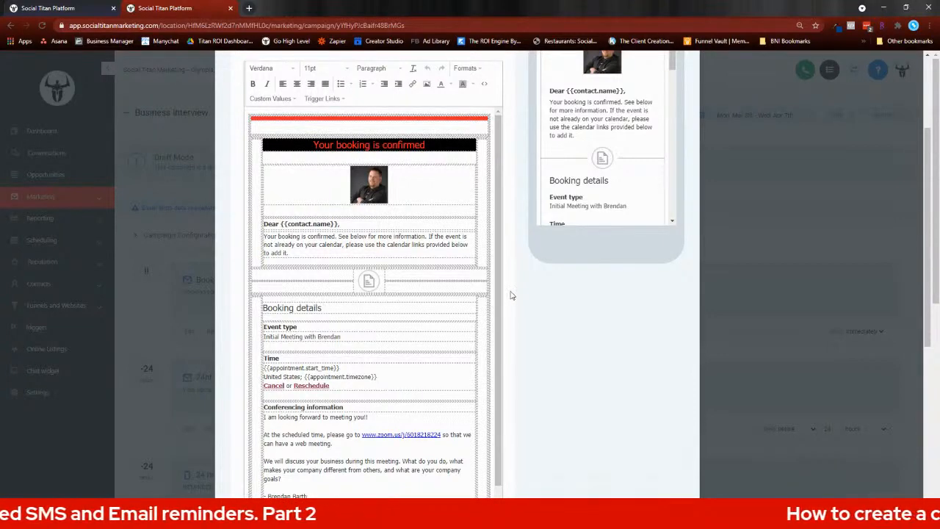
scroll(360, 235, "down", 1)
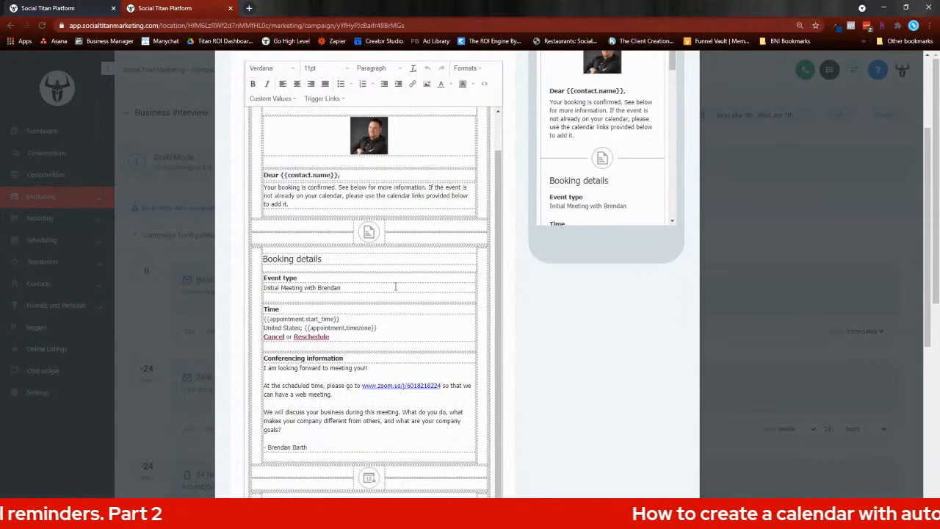
scroll(395, 286, "down", 3)
scroll(406, 296, "down", 6)
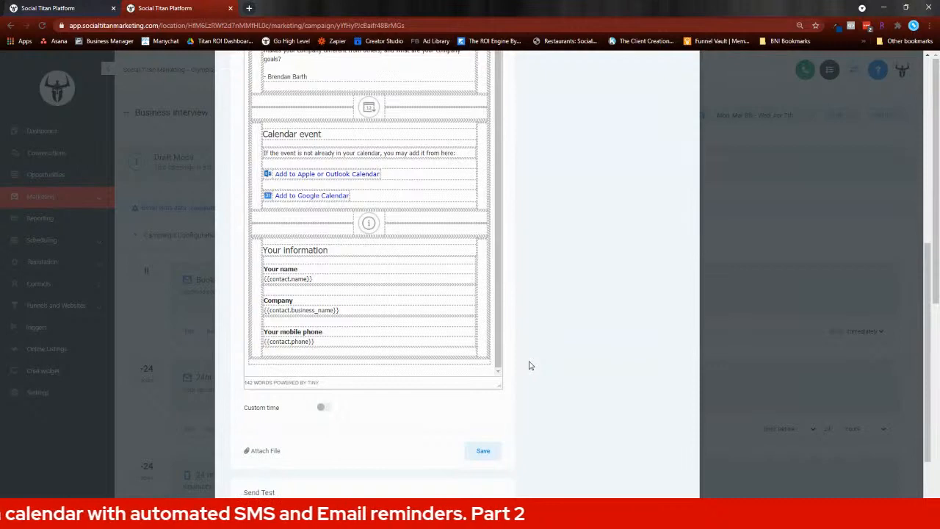
Step: Inspect the Custom time settings and condition options of the Booking Confirmation Email, leaving Custom time off, and close the email without saving
scroll(521, 352, "down", 1)
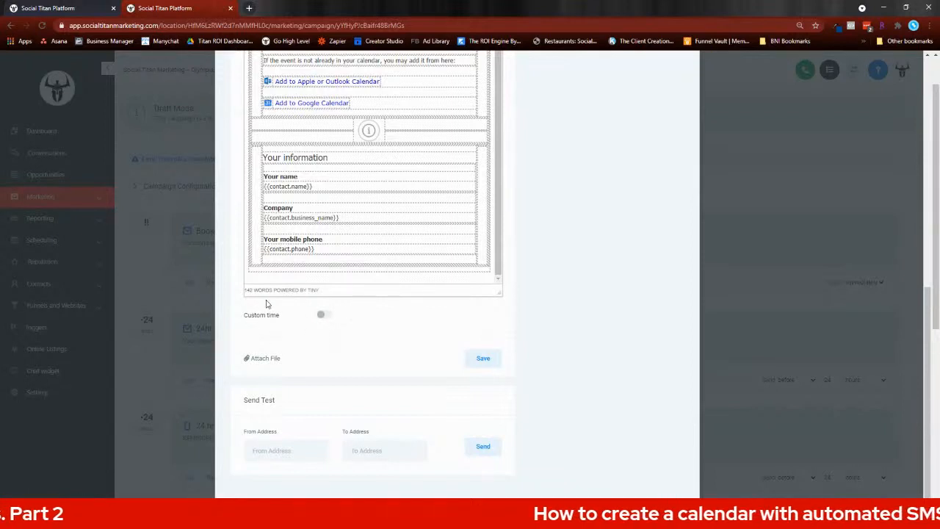
left_click(327, 315)
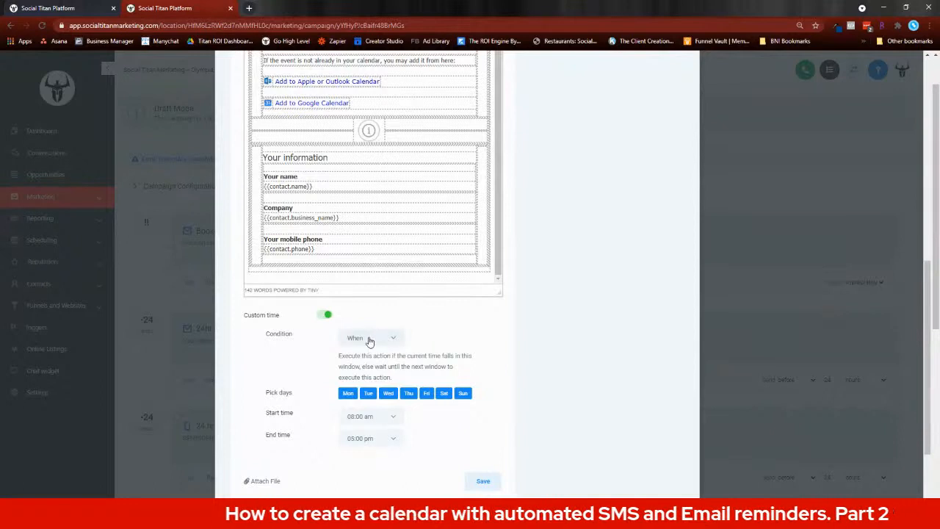
left_click(395, 341)
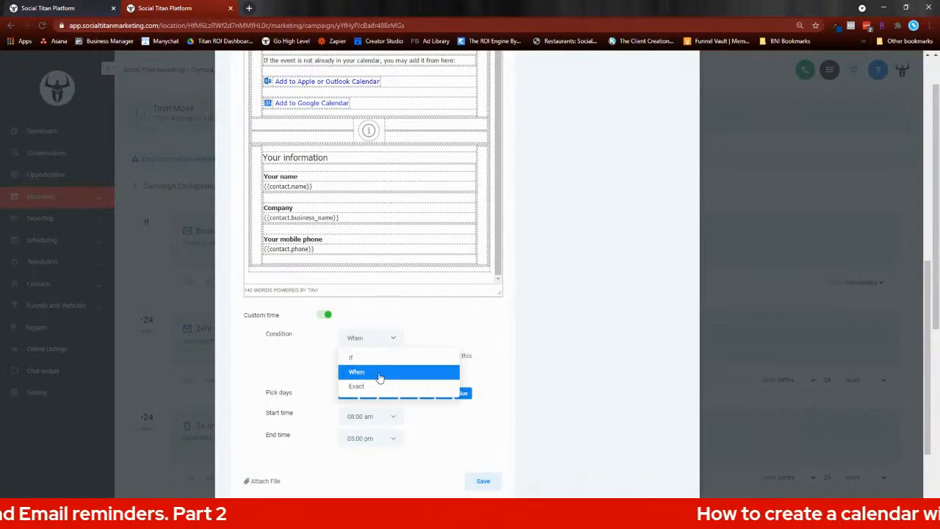
left_click(504, 350)
left_click(324, 314)
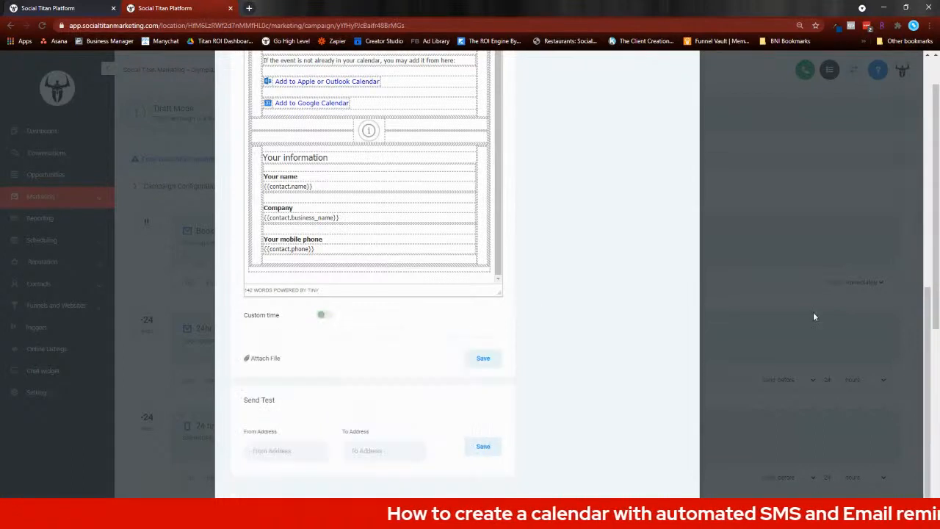
left_click(823, 308)
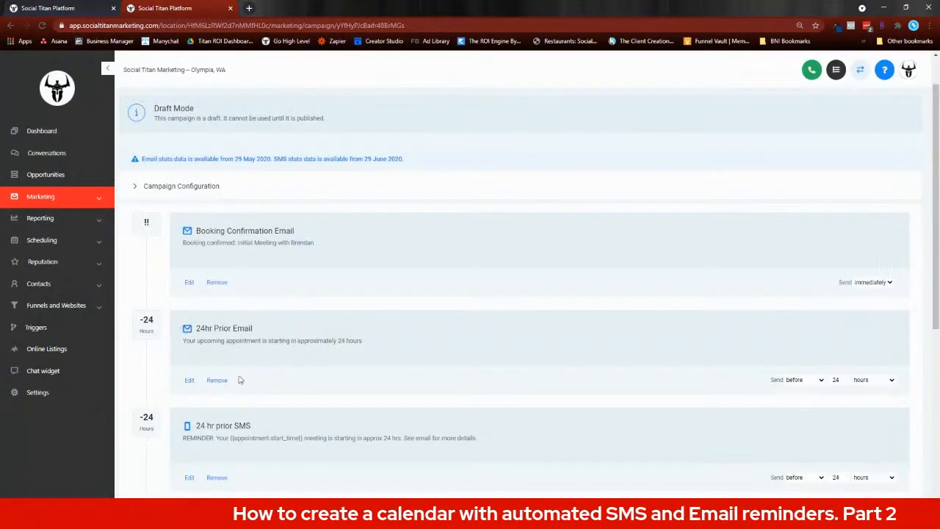
Step: Look over the Business Interview campaign's event sequence and the send timing of its email and SMS reminders
scroll(337, 349, "down", 1)
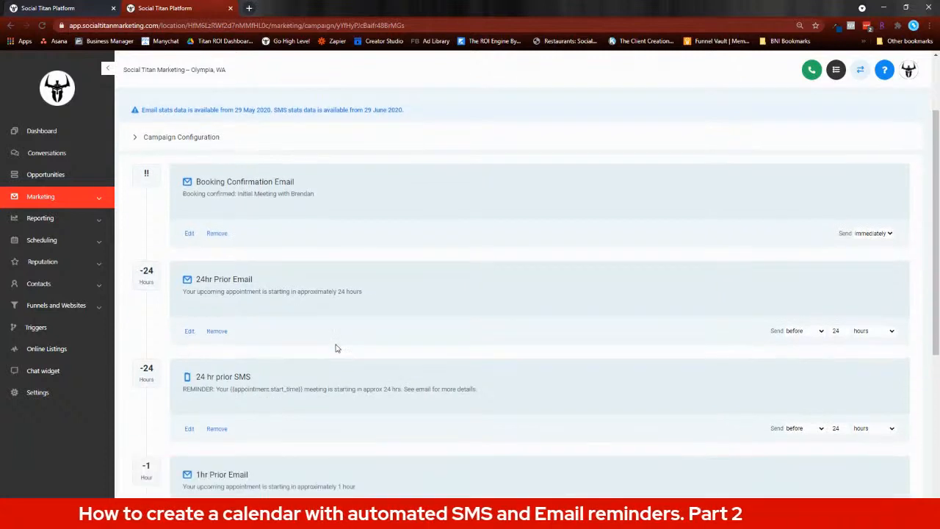
scroll(342, 341, "down", 1)
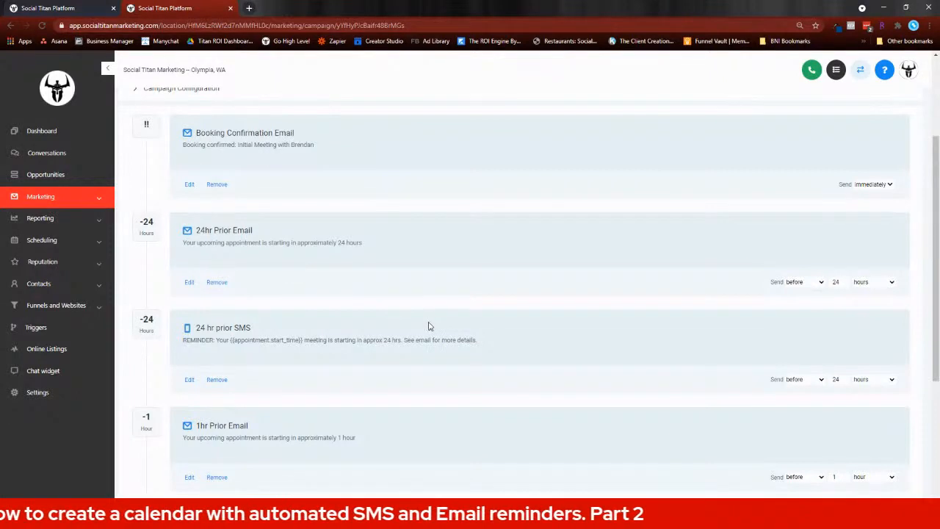
scroll(353, 296, "down", 1)
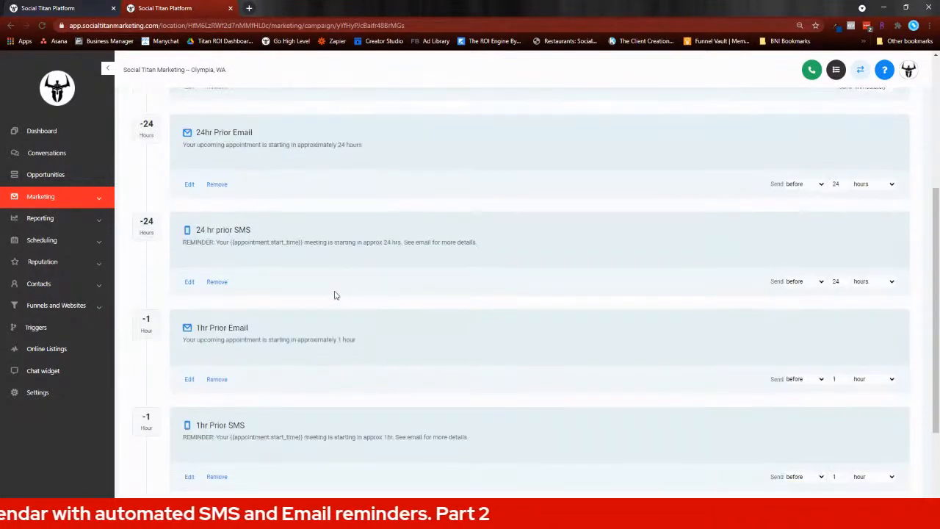
scroll(365, 300, "down", 2)
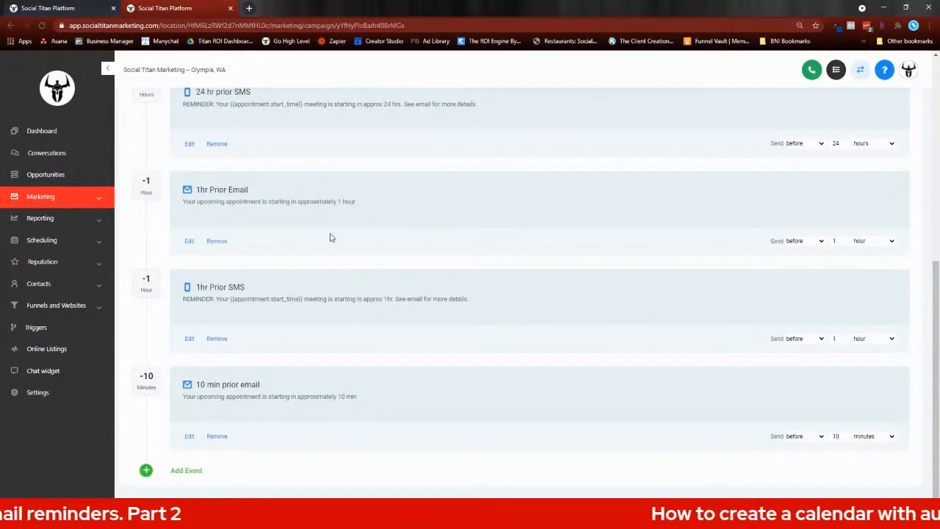
scroll(330, 237, "up", 4)
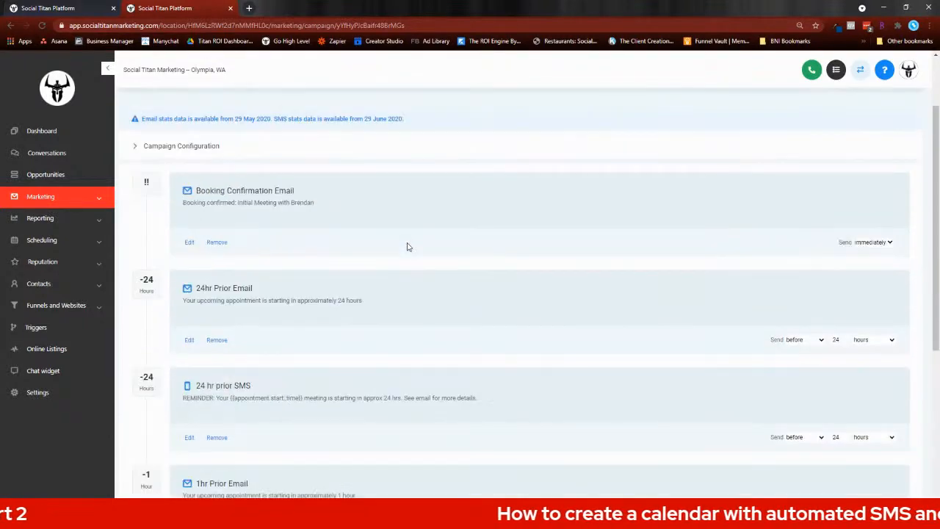
scroll(407, 246, "up", 1)
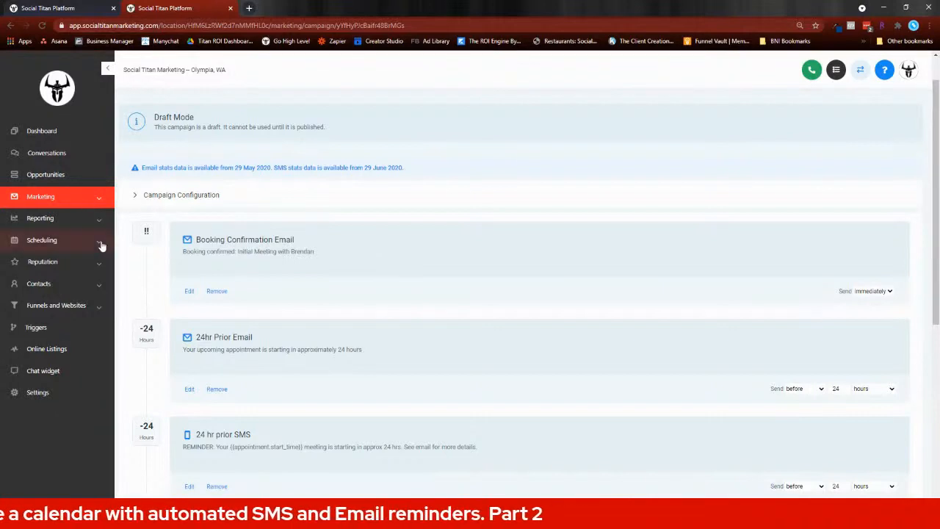
scroll(126, 88, "up", 1)
Step: Return to the campaign list and create a new campaign named Test without choosing a folder
left_click(126, 116)
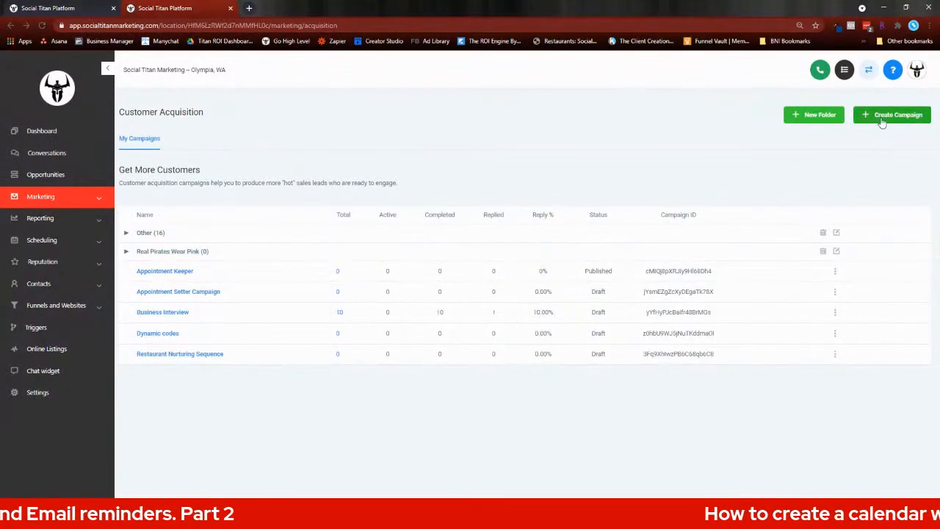
left_click(877, 117)
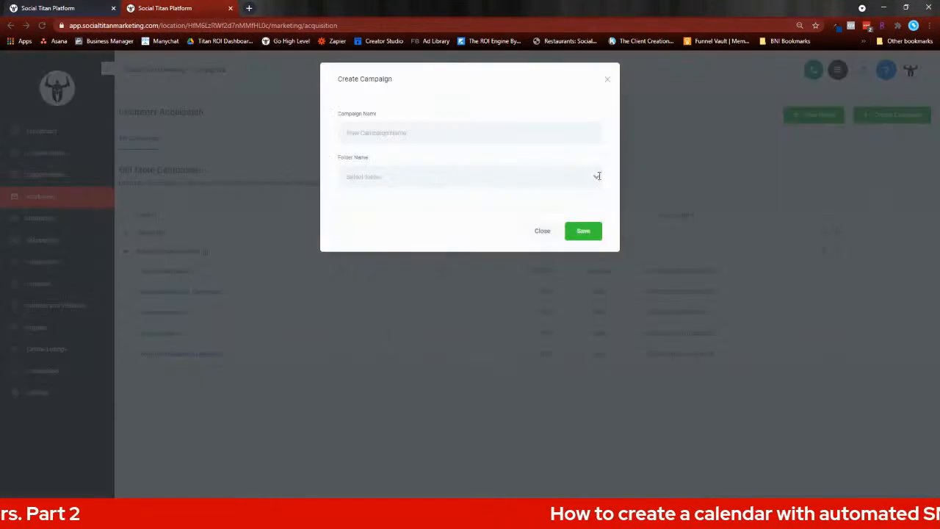
type("Test")
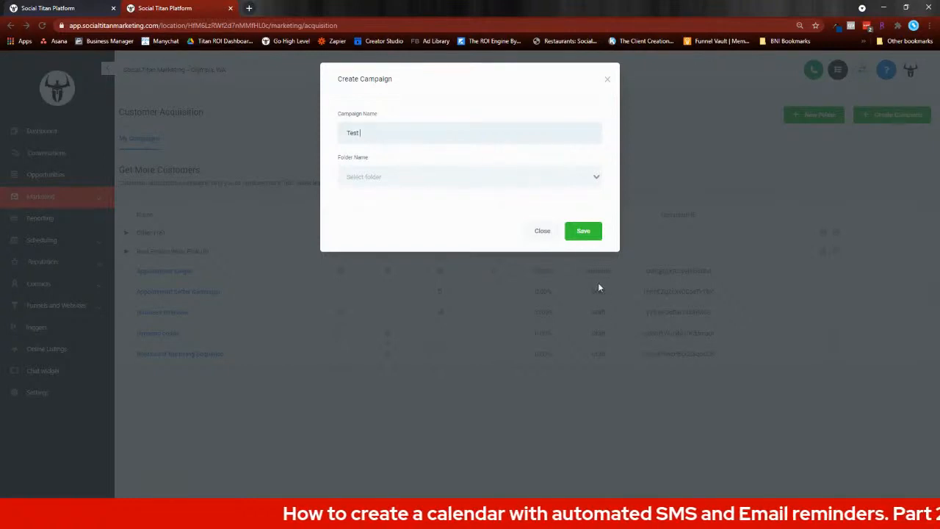
left_click(581, 232)
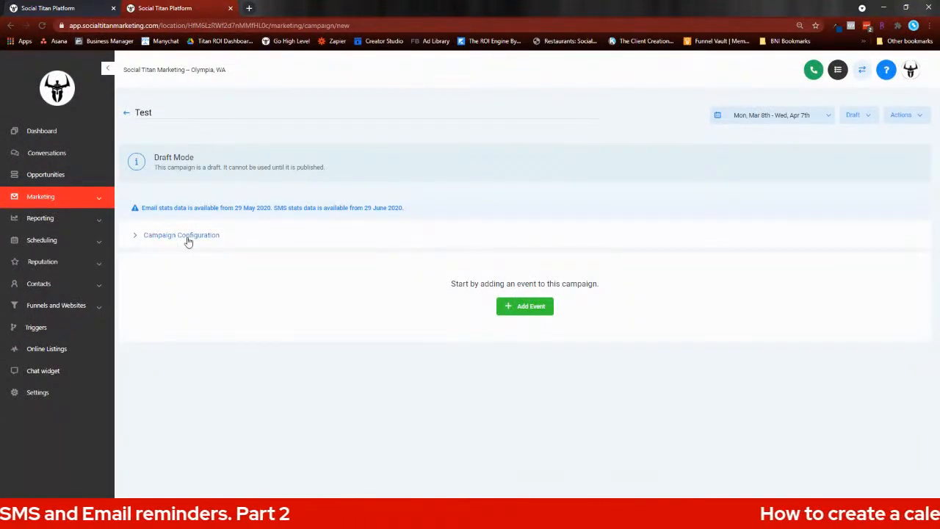
Step: Review the available event types, and add and save an email event with the subject "a;sdlkfja;sd" and the body "message"
left_click(519, 309)
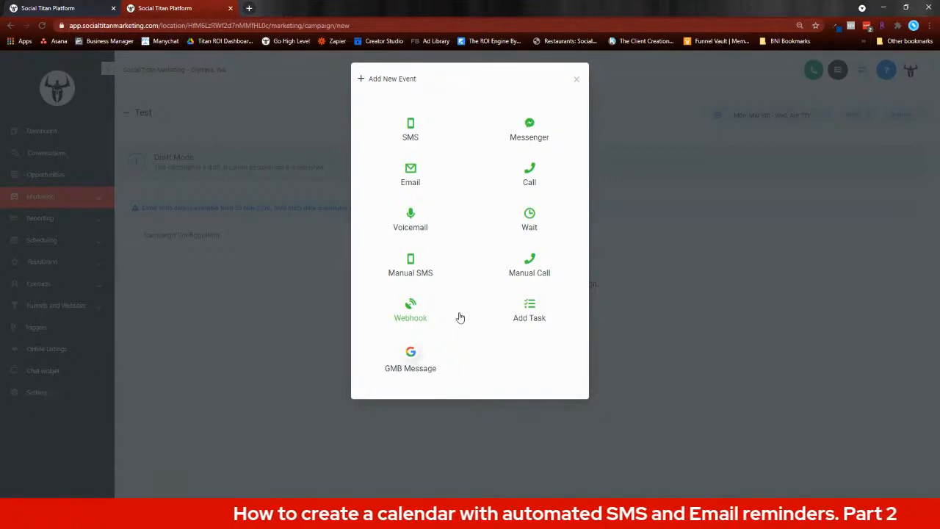
left_click(579, 82)
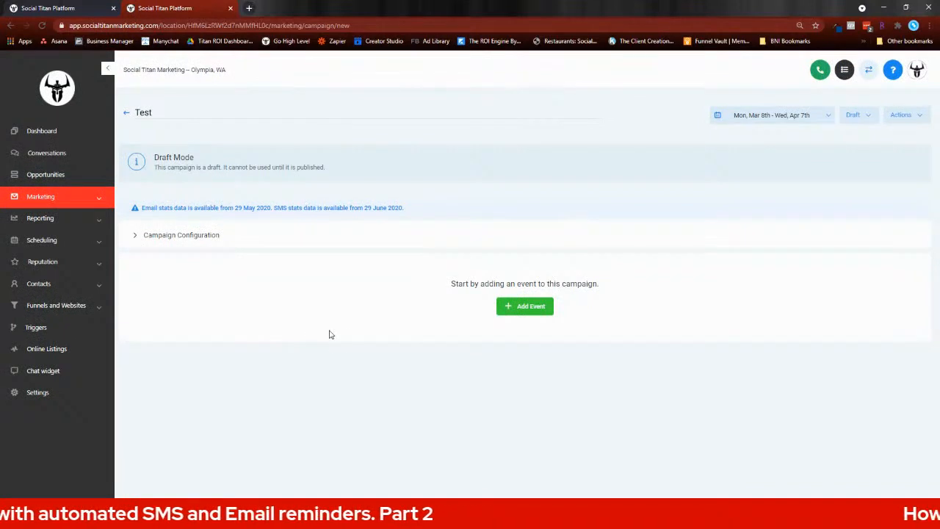
left_click(529, 308)
left_click(421, 183)
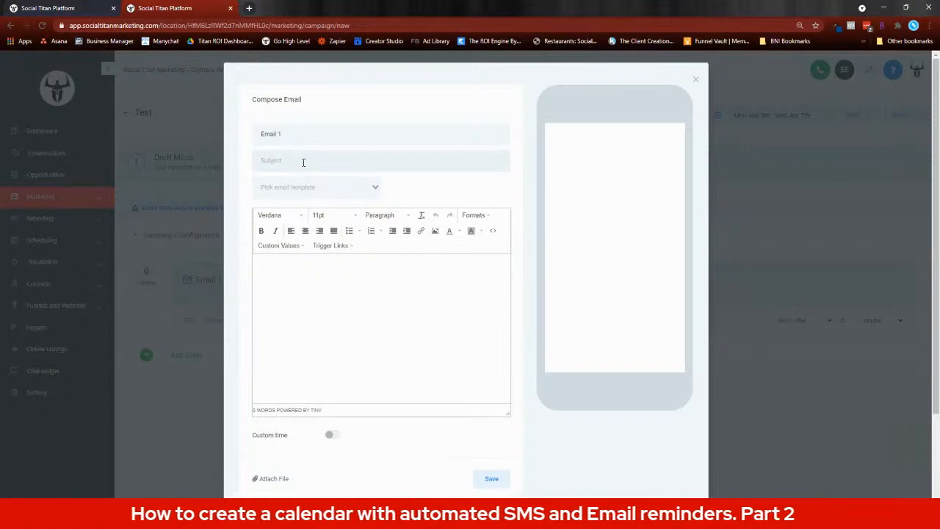
type("a;sdlkfja;sd")
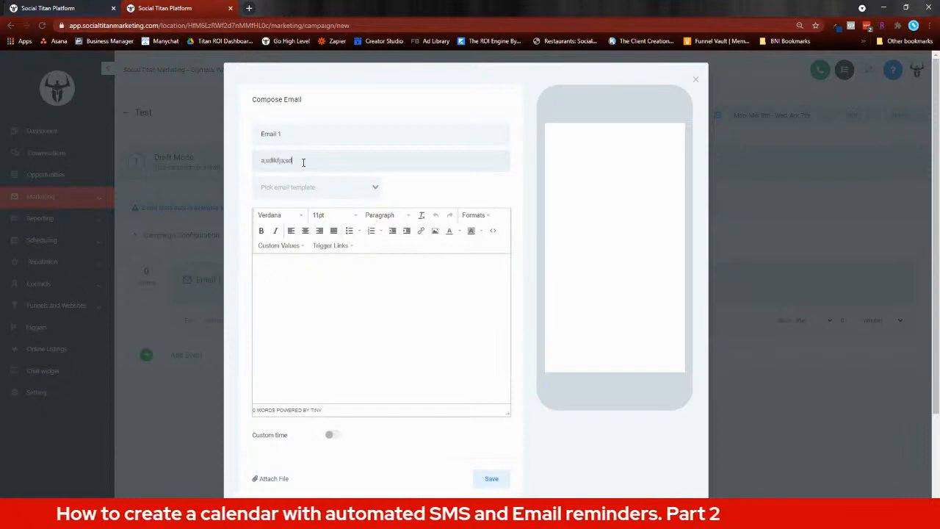
left_click(319, 307)
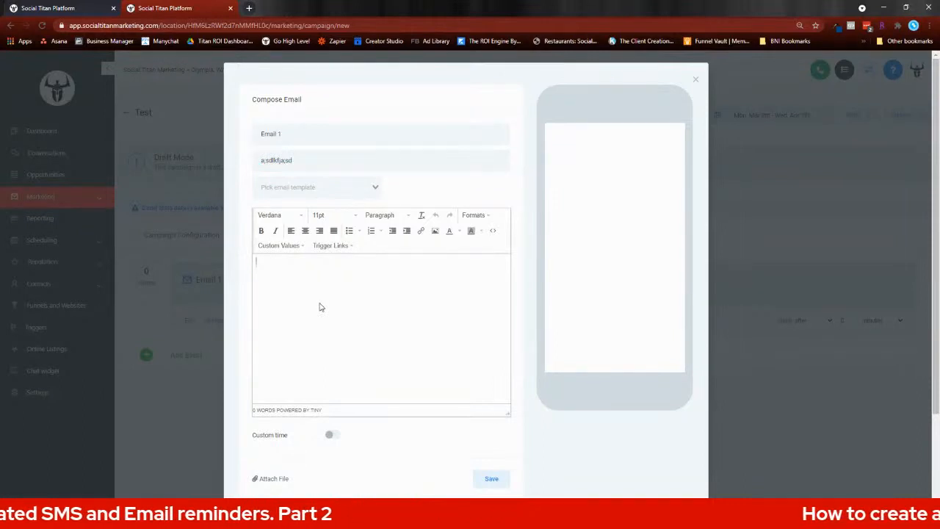
type("message")
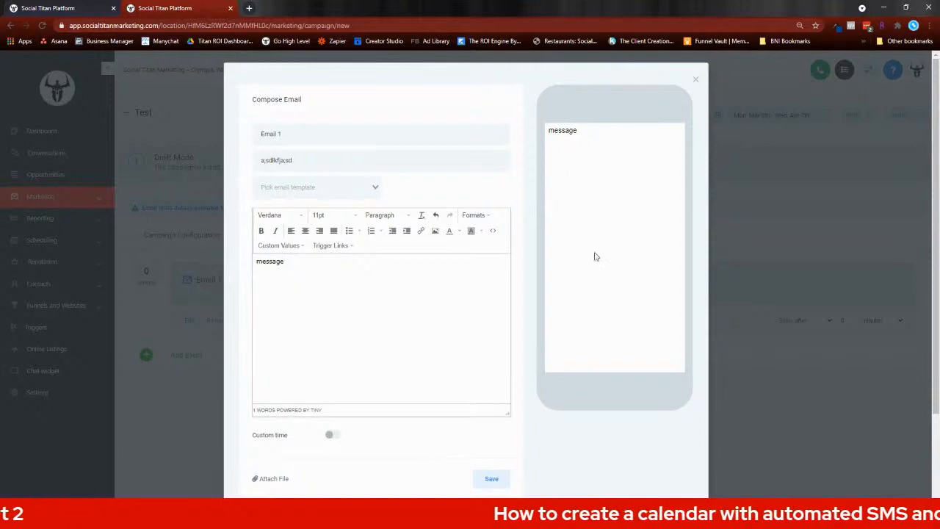
scroll(558, 251, "down", 1)
scroll(557, 251, "down", 3)
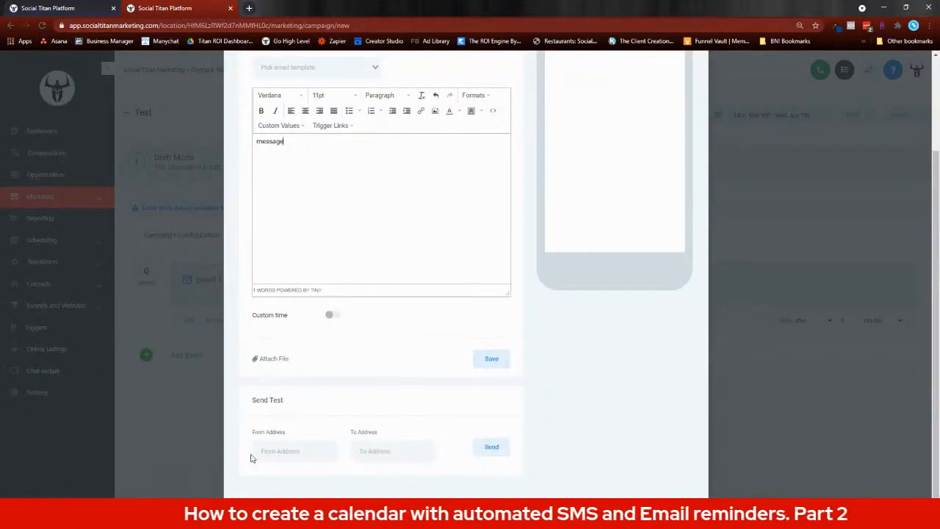
left_click(492, 360)
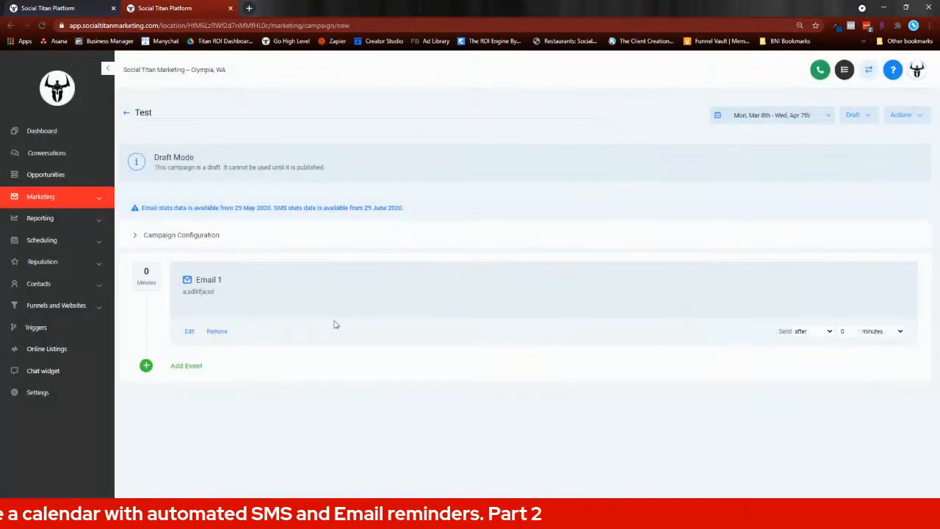
Step: Inspect the send timing and time unit options of Email 1 in the Test campaign, closing them without changes
left_click(803, 331)
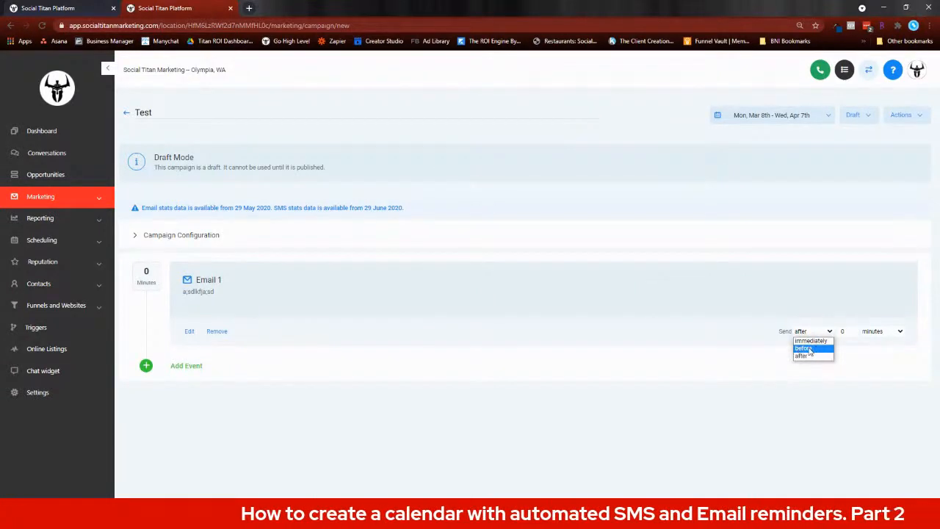
left_click(875, 333)
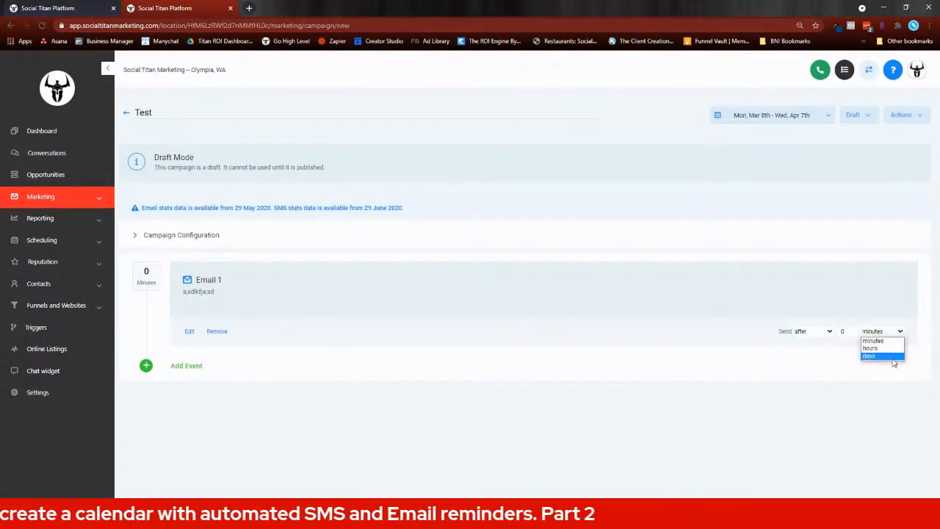
left_click(458, 342)
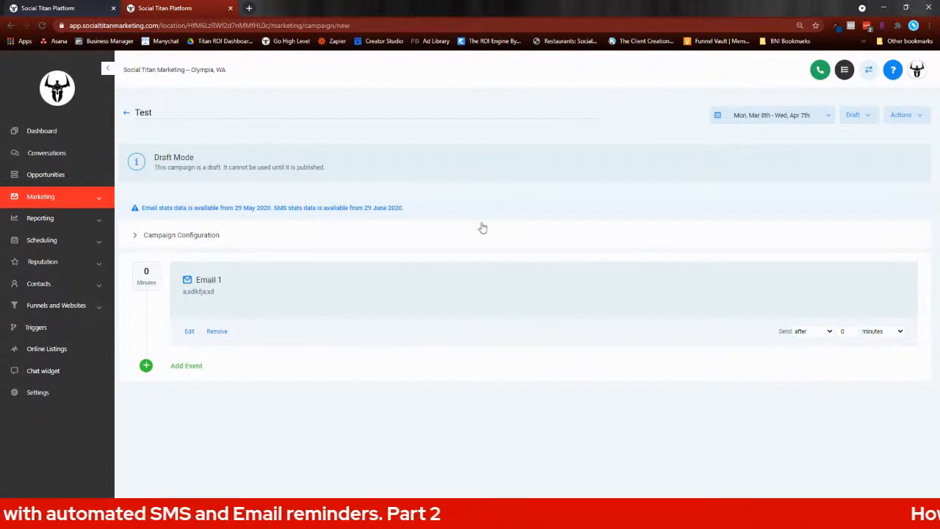